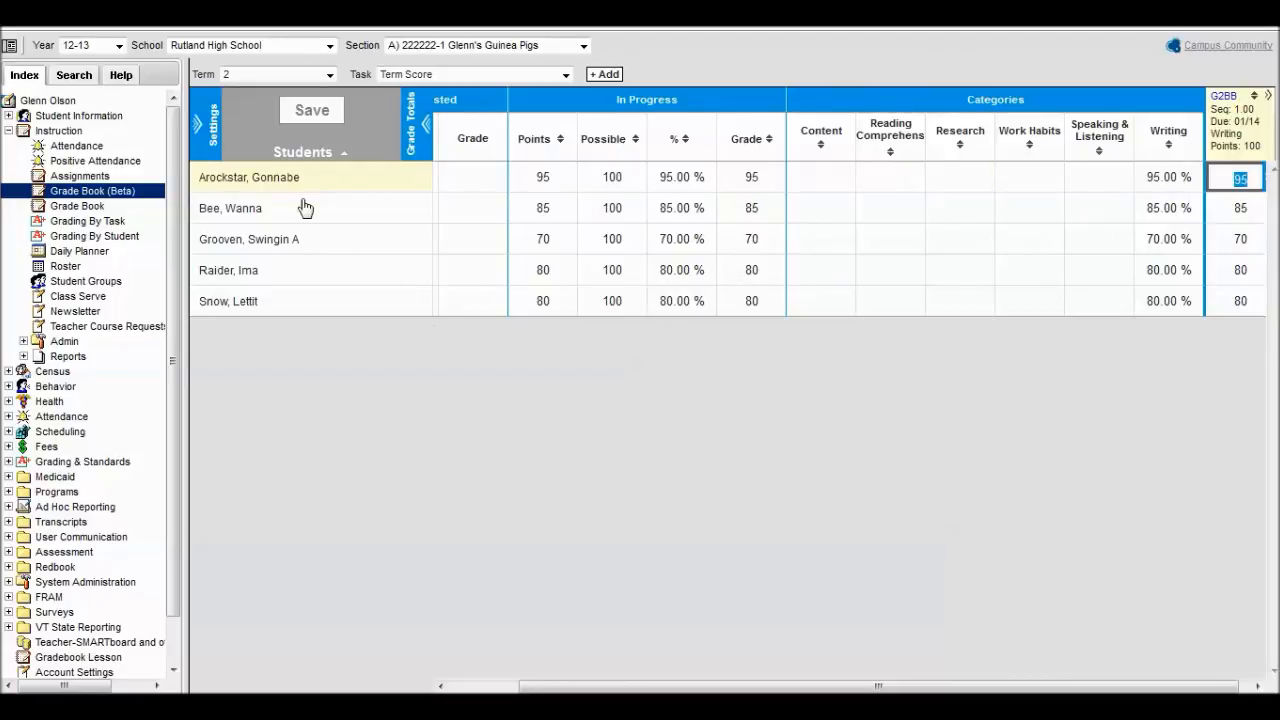
- Open the grade book's display settings, keep All Students and the sparkline graph on, and view the sparkline help
left_click(200, 126)
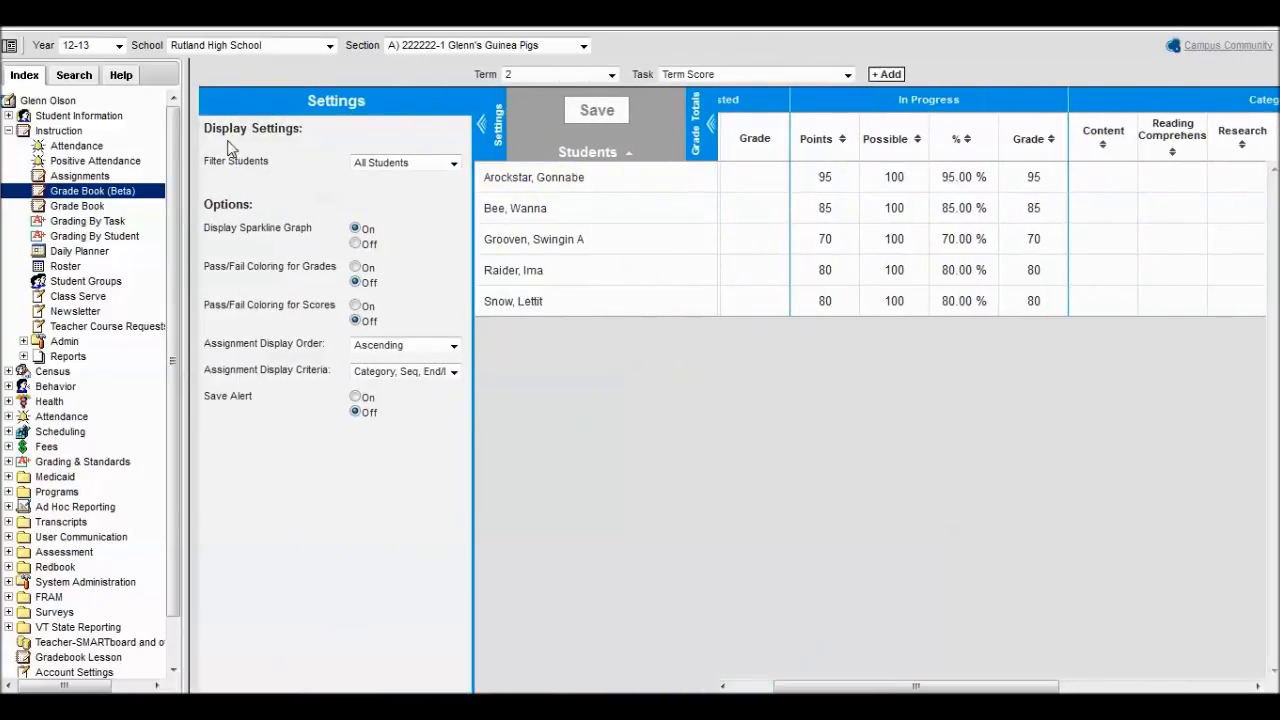
left_click(451, 165)
left_click(446, 172)
left_click(356, 229)
left_click(281, 229)
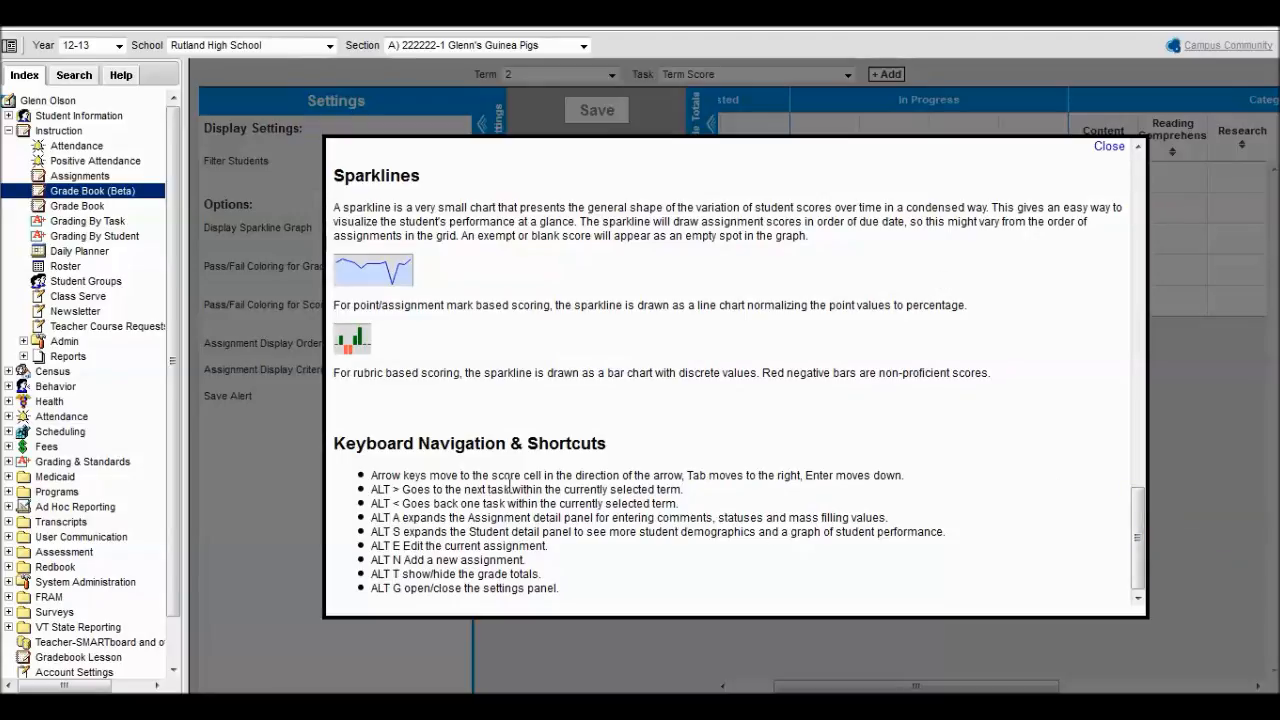
left_click(1110, 148)
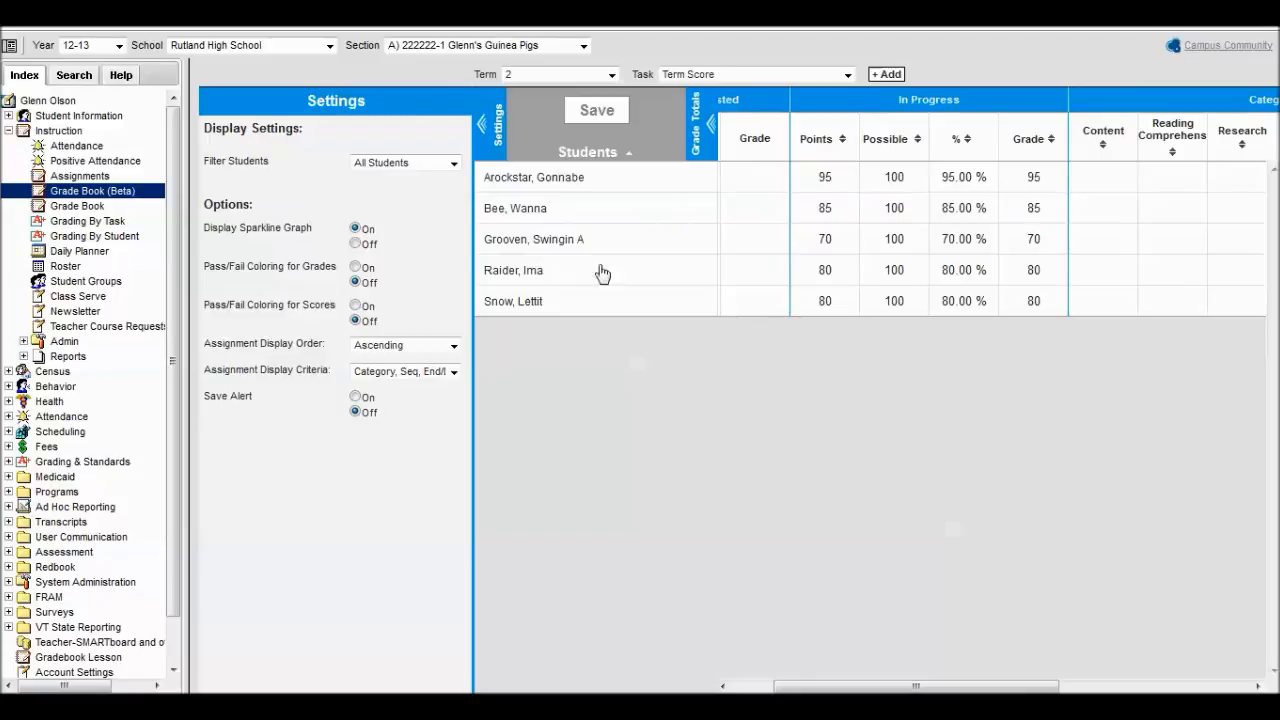
- Turn on pass/fail coloring for grades and scores and the save alert, and collapse the display settings
left_click(355, 267)
left_click(356, 306)
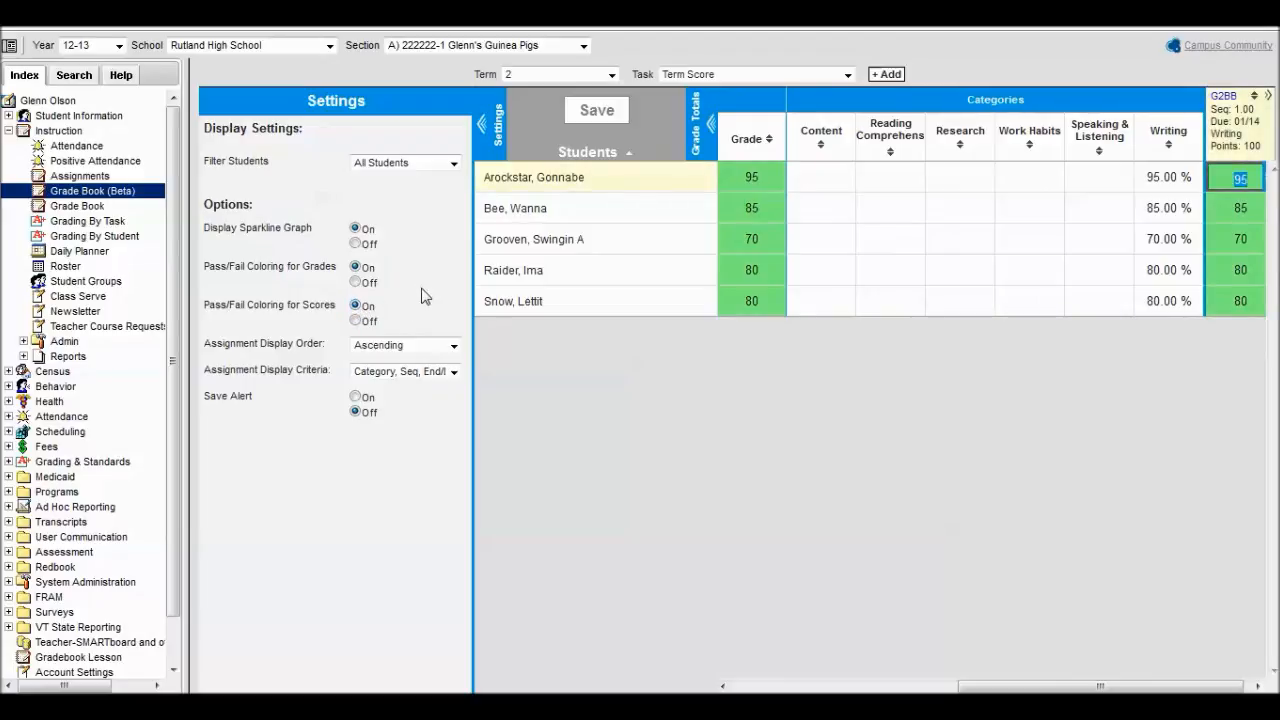
left_click(366, 396)
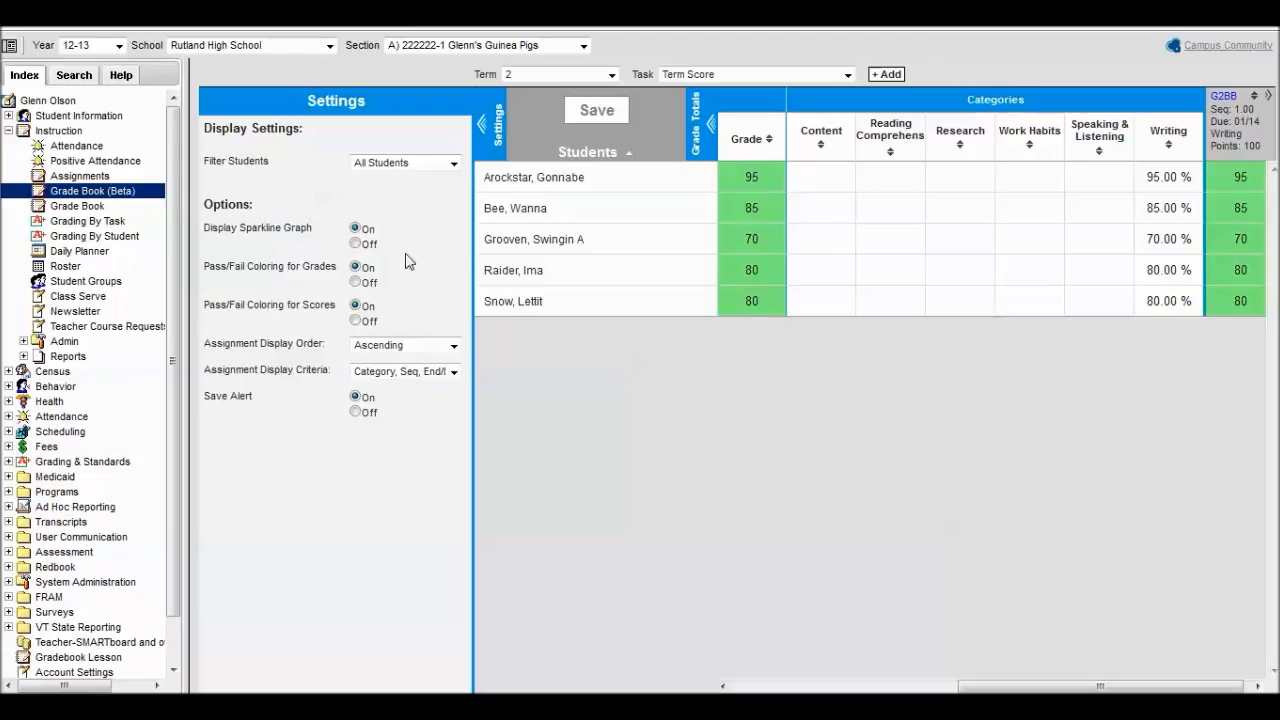
left_click(483, 126)
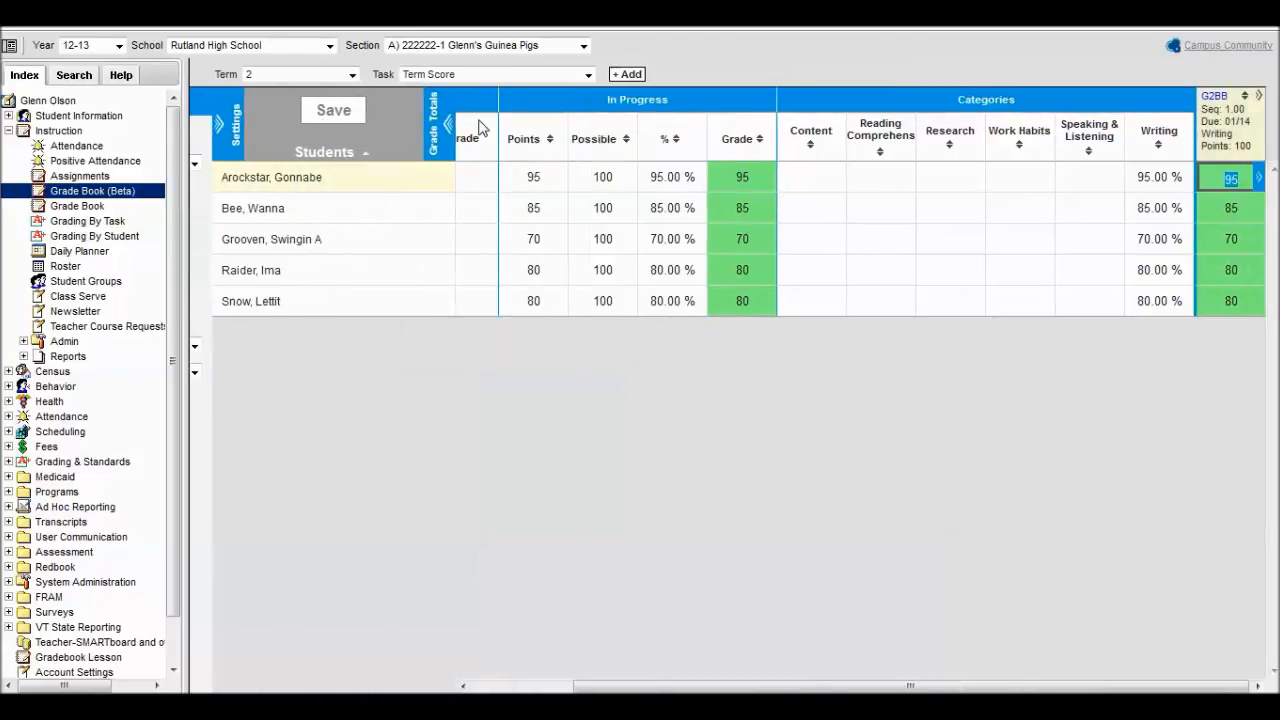
- Hide and show the grade totals, and look across the posted, in-progress and category columns
left_click(427, 128)
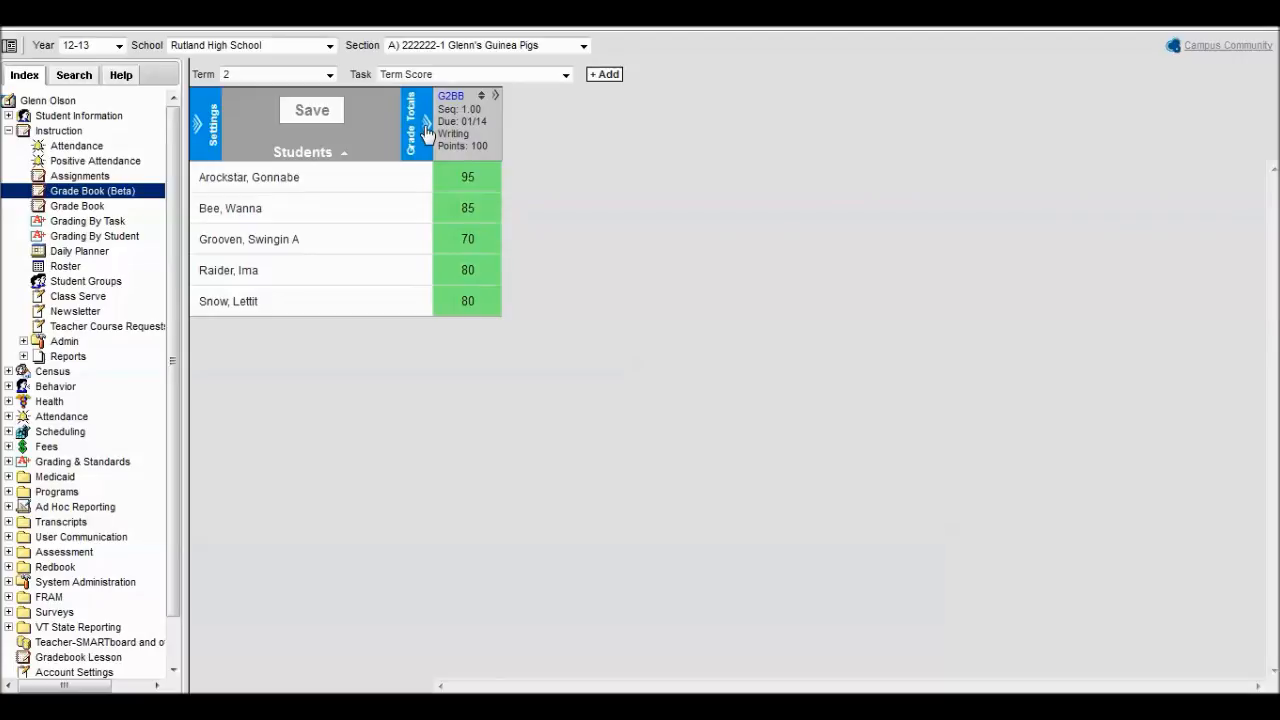
left_click(427, 128)
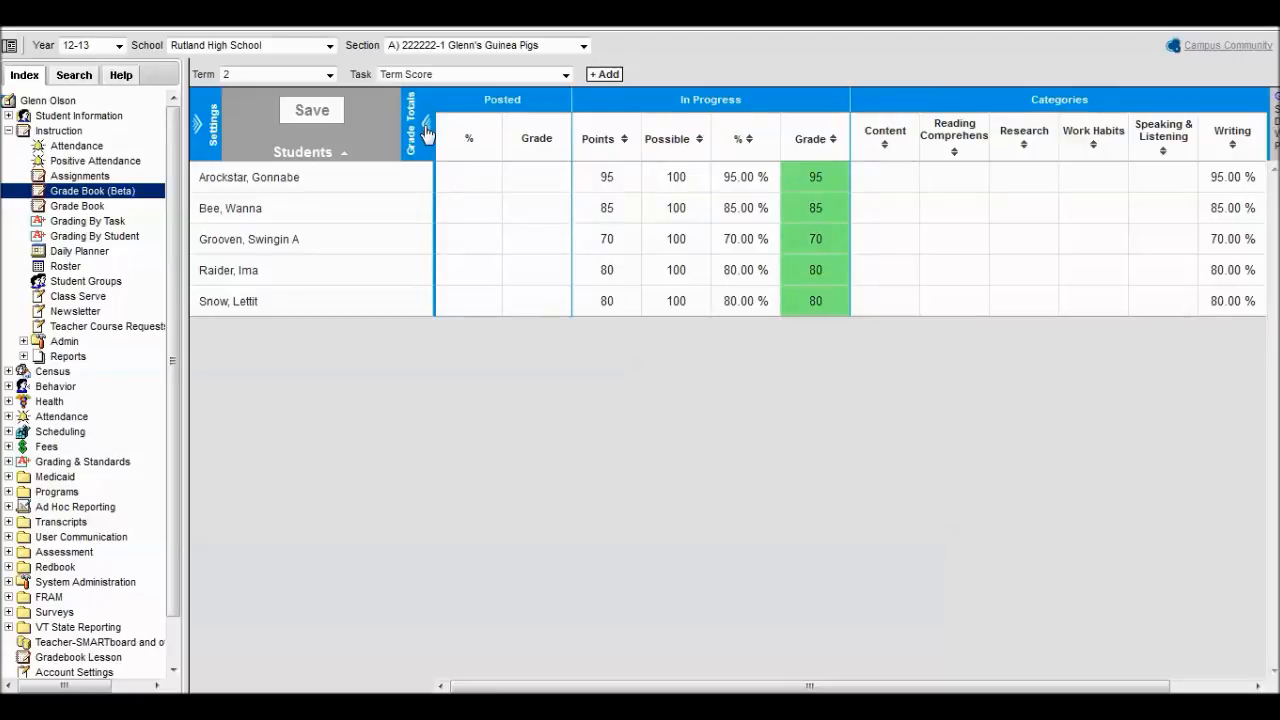
left_click(427, 128)
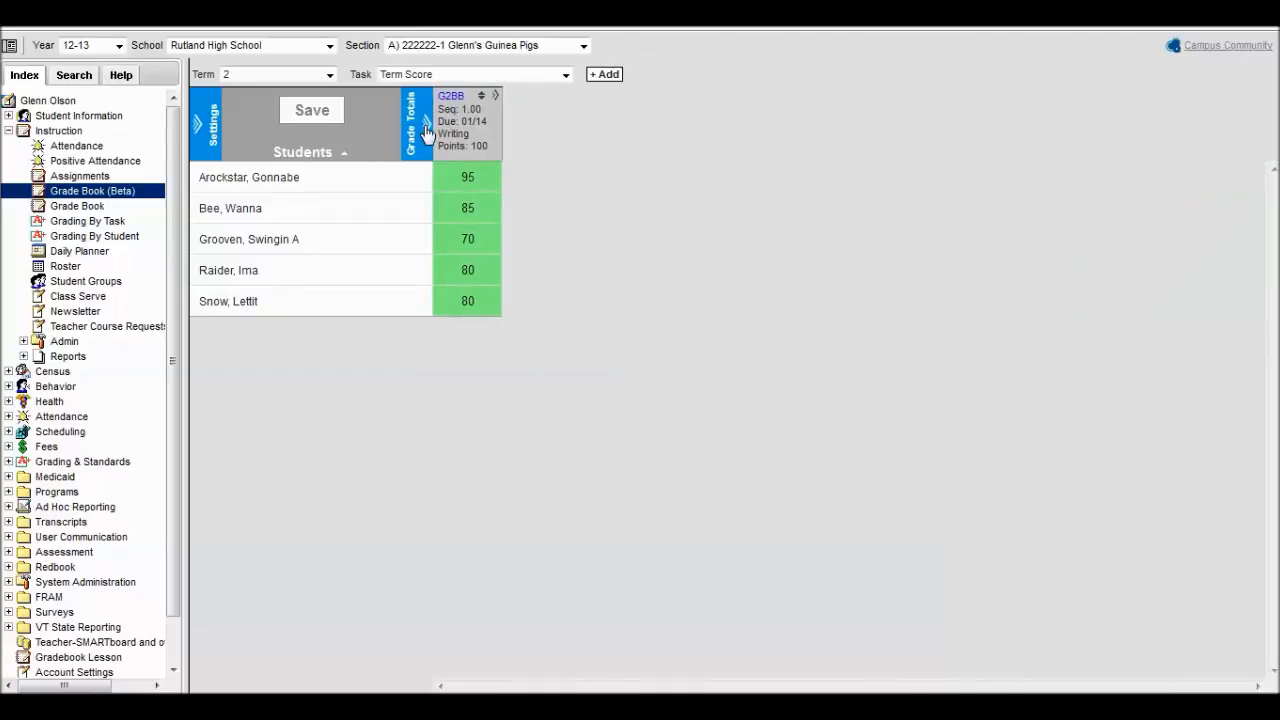
left_click(427, 128)
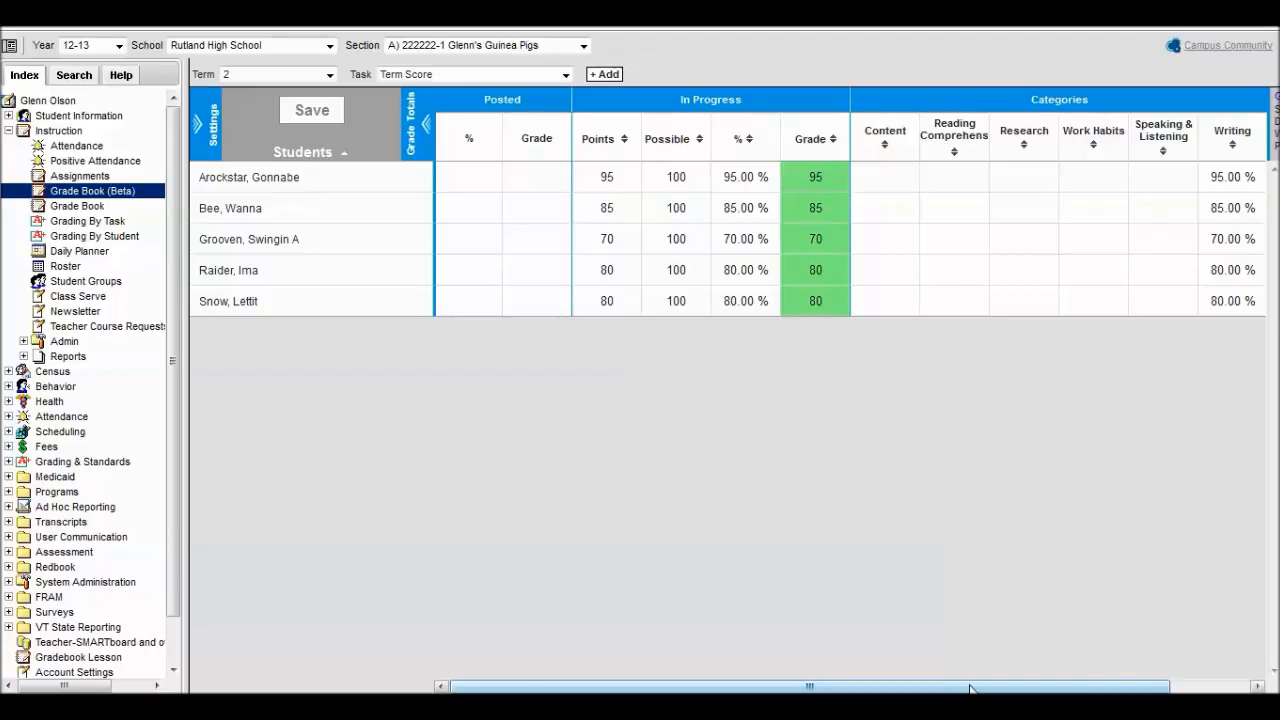
left_click_drag(970, 688, 1159, 671)
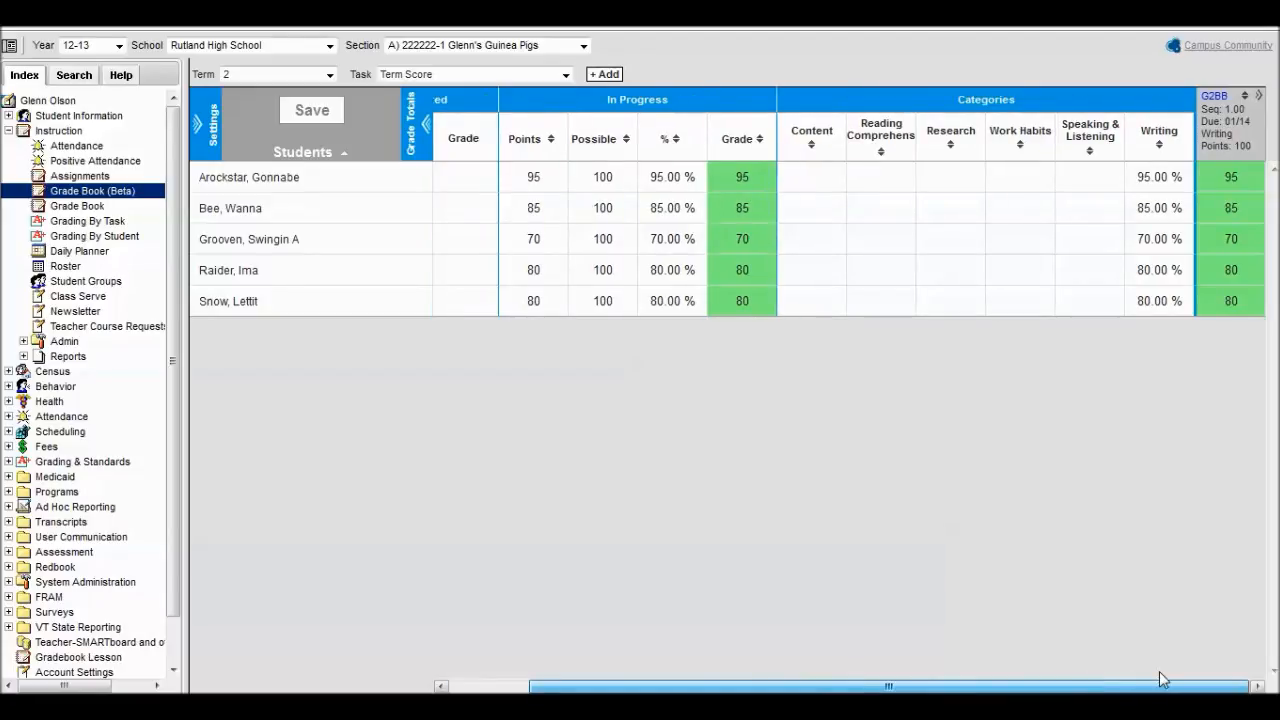
left_click_drag(1159, 671, 975, 671)
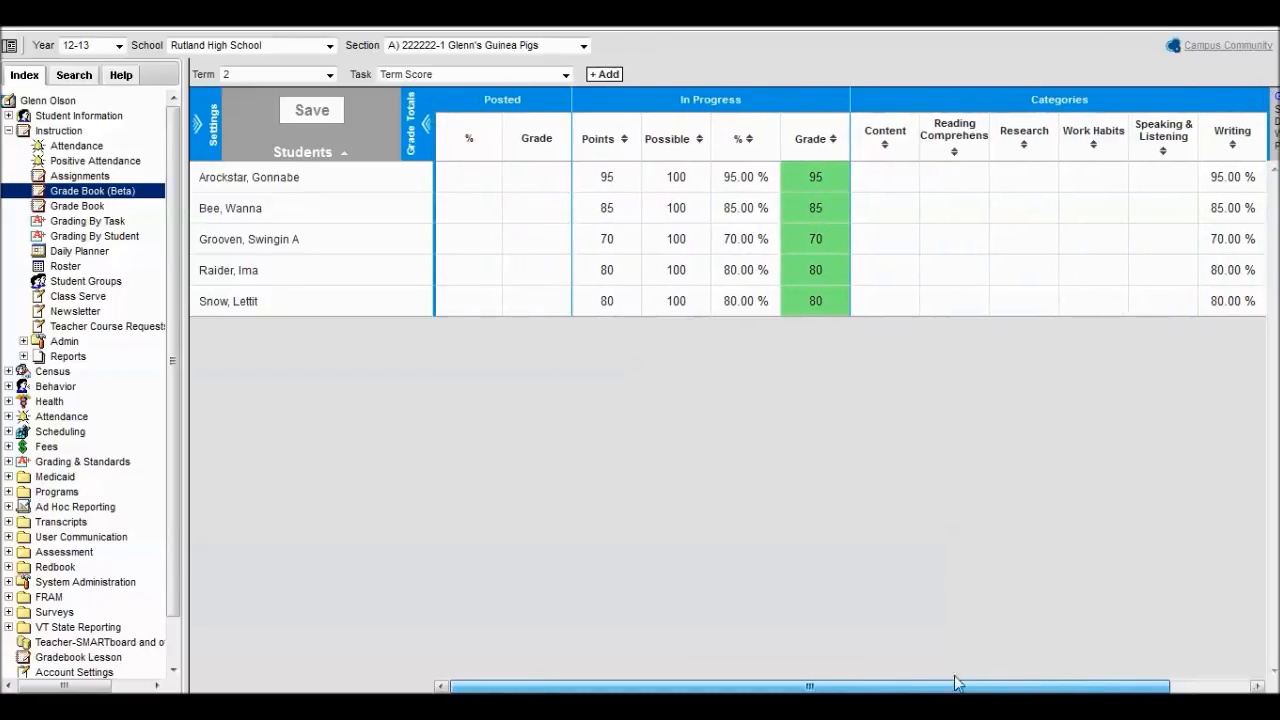
- Examine the expanded details of the first two students, including the help on the box and whisker diagram, and collapse them
left_click(305, 180)
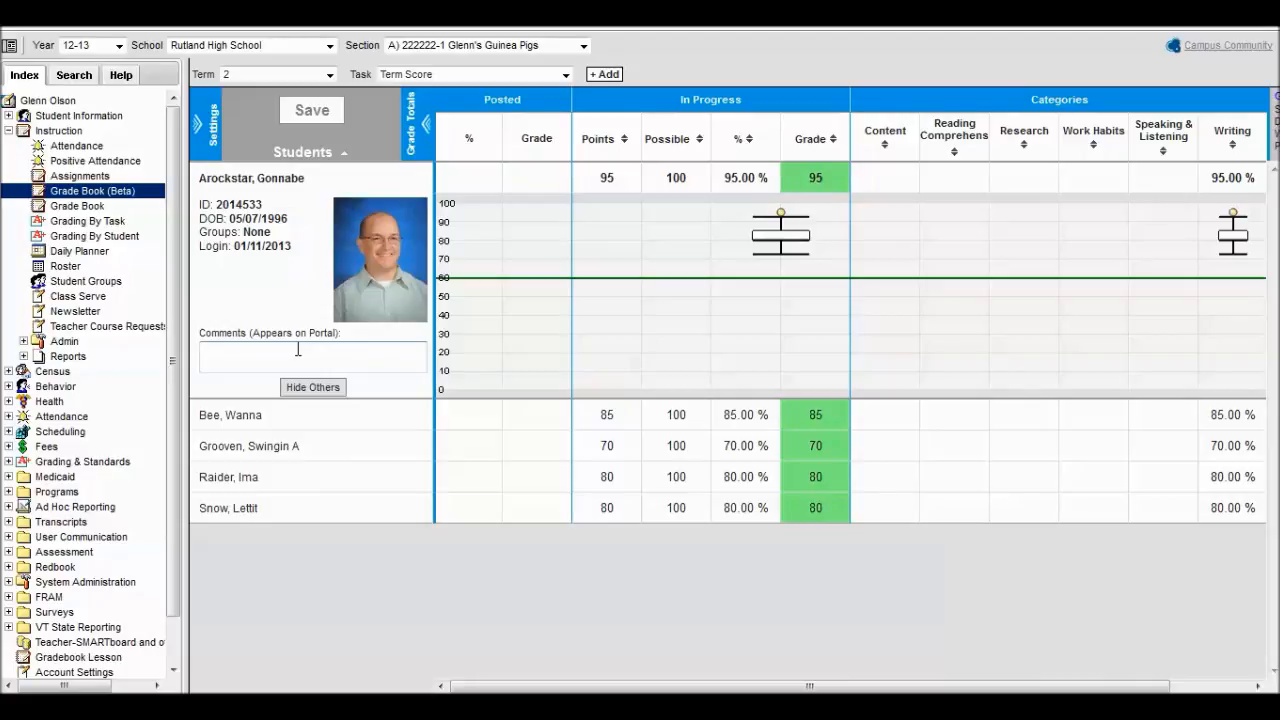
left_click(781, 234)
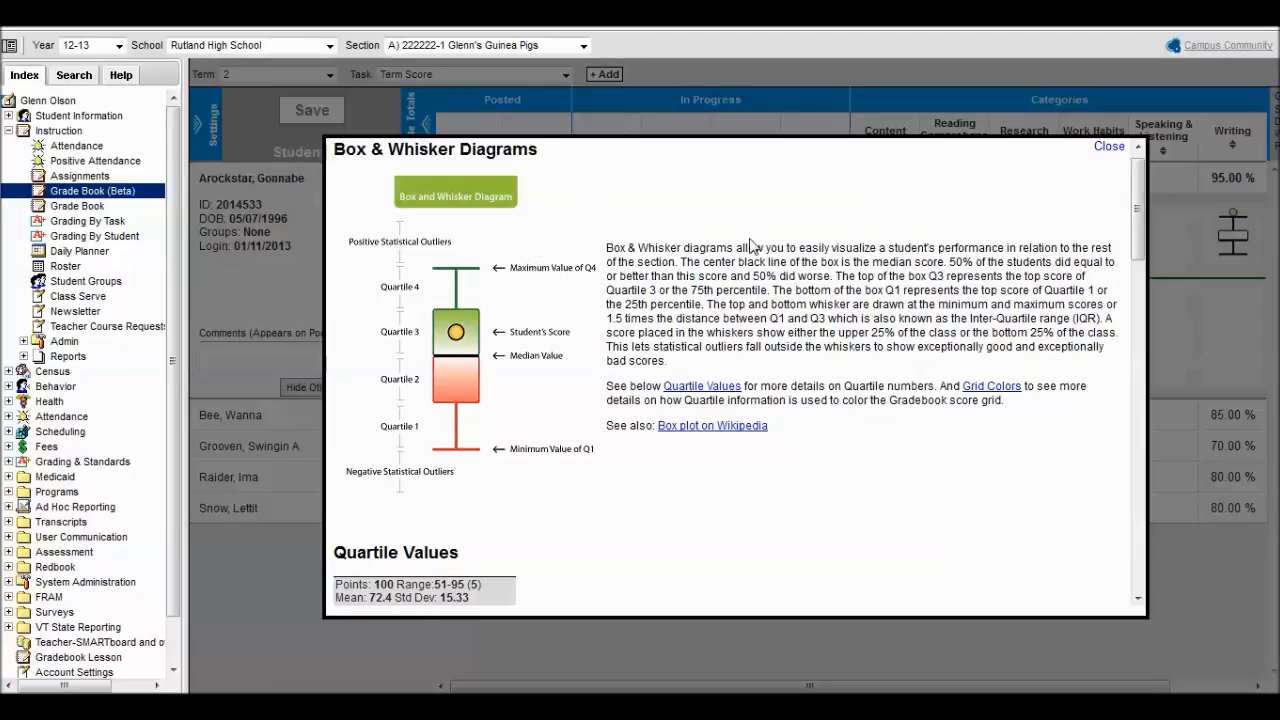
left_click(1108, 148)
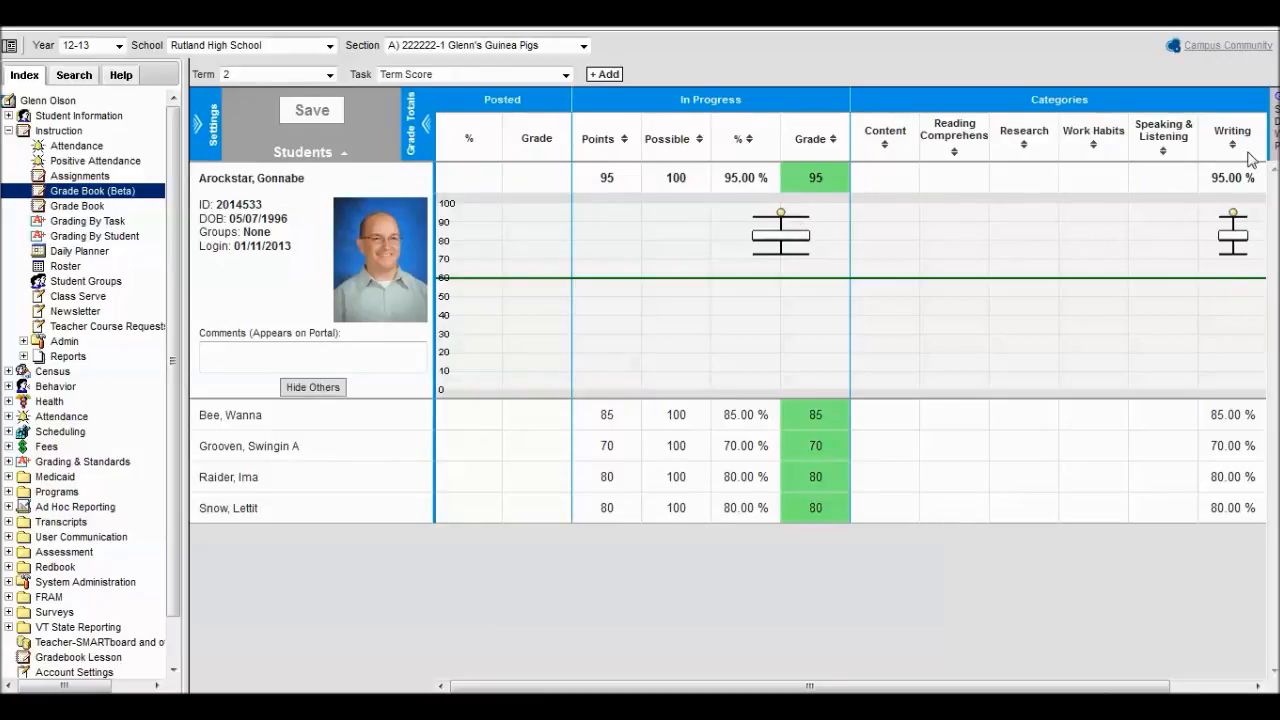
left_click_drag(903, 686, 695, 687)
left_click(320, 186)
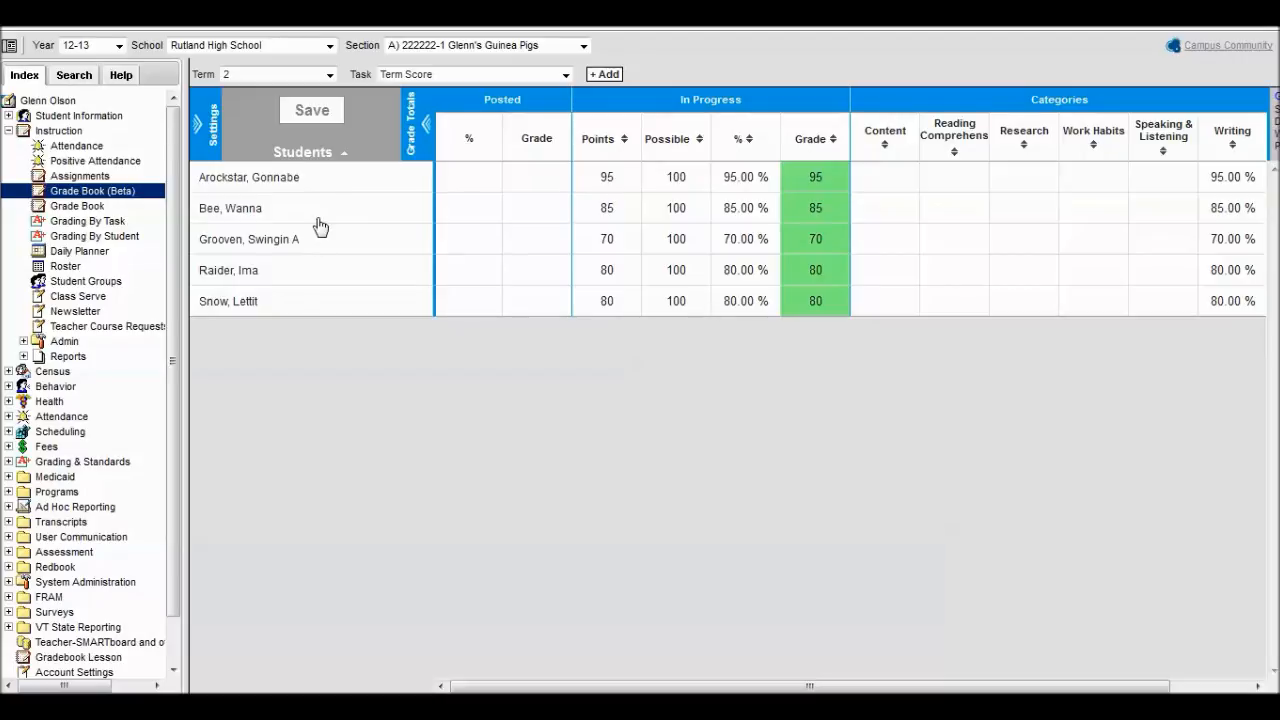
left_click(320, 223)
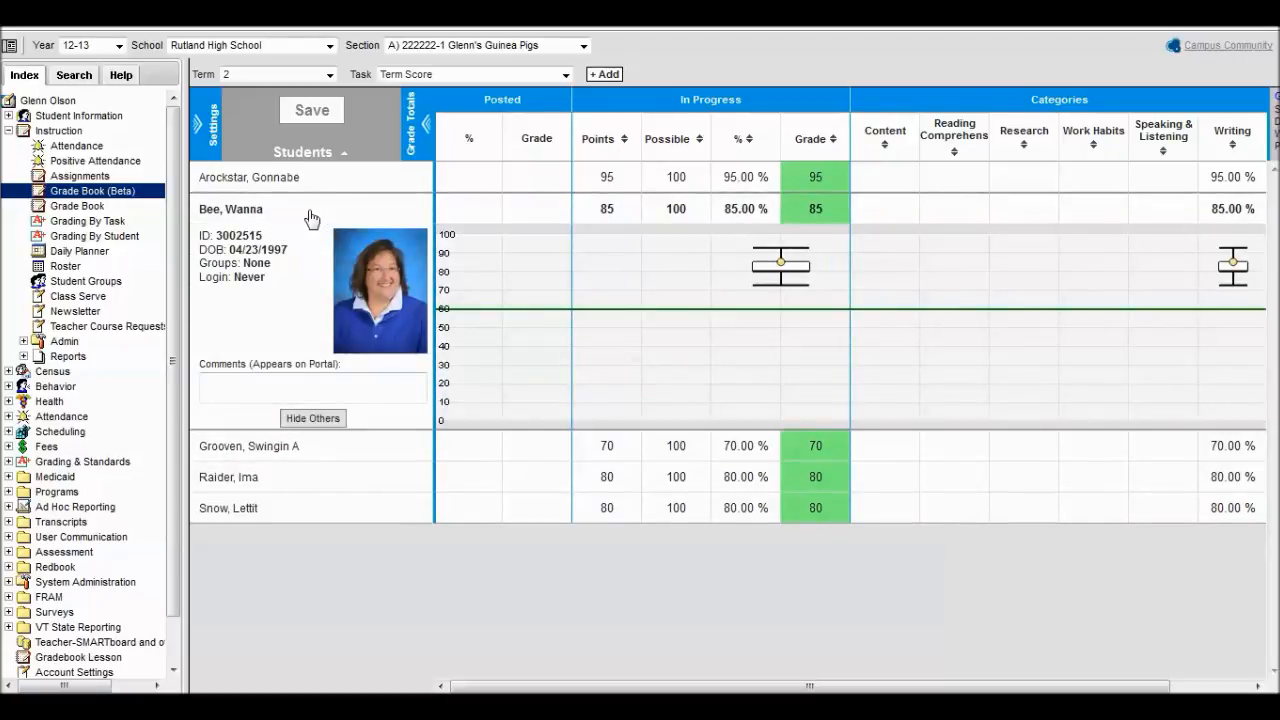
left_click(294, 210)
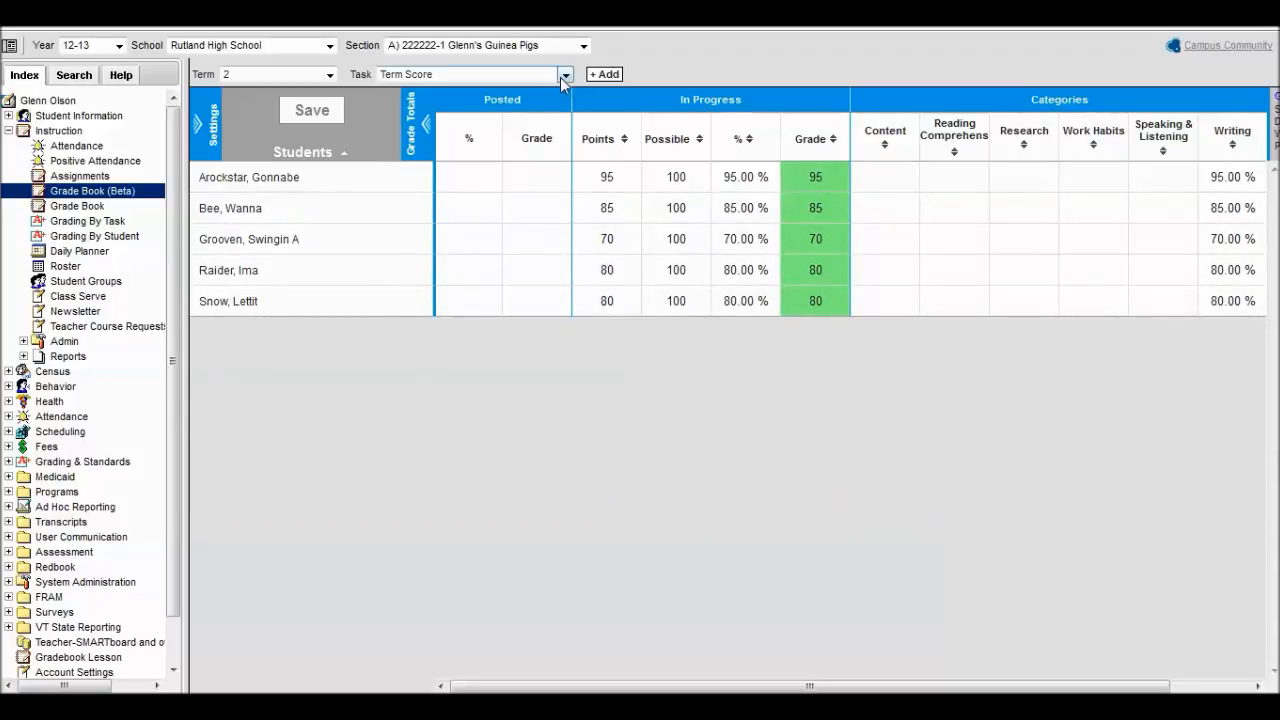
- Switch the grading task to Organization and inspect the first student's sparkline and proficiency estimate
left_click(565, 76)
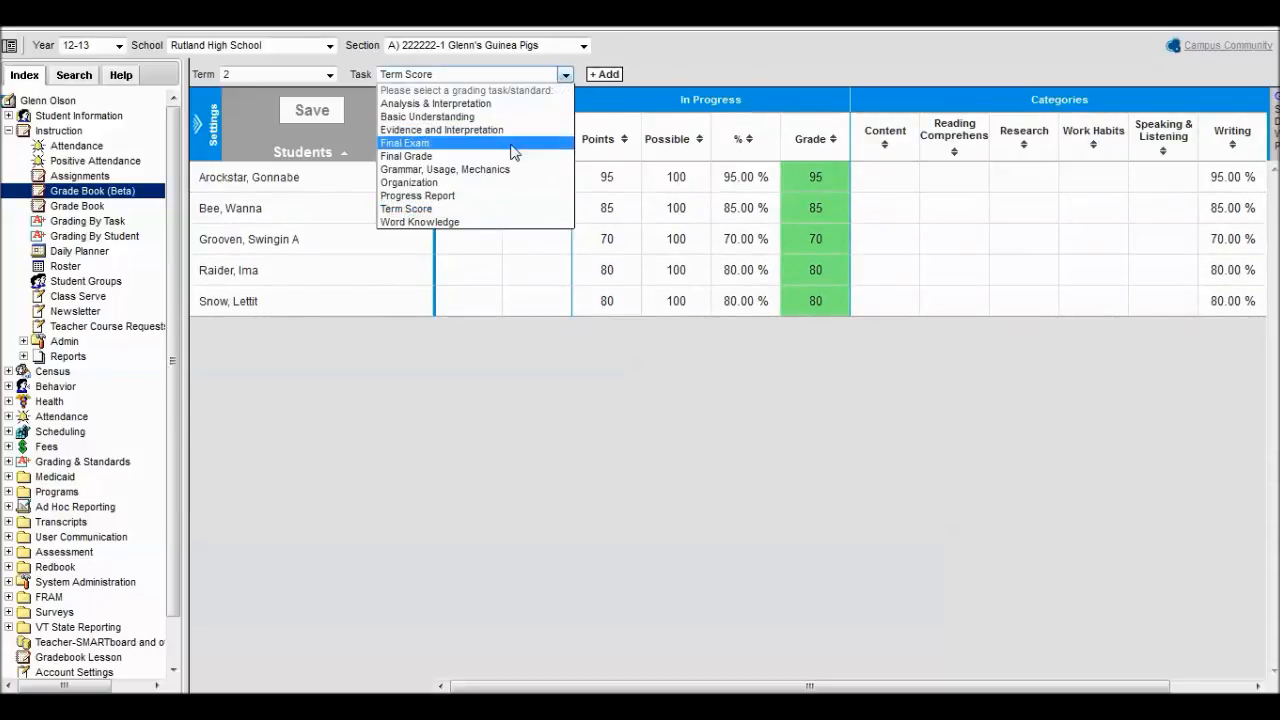
left_click(494, 192)
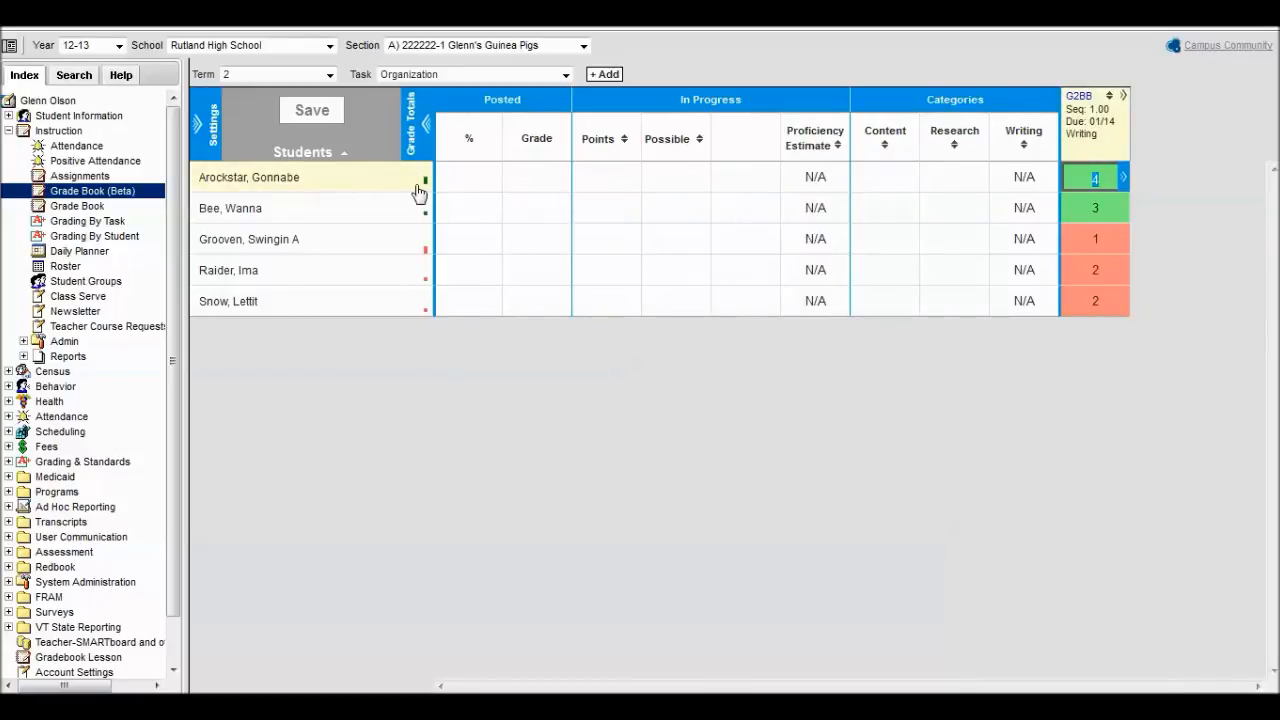
mouse_move(420, 186)
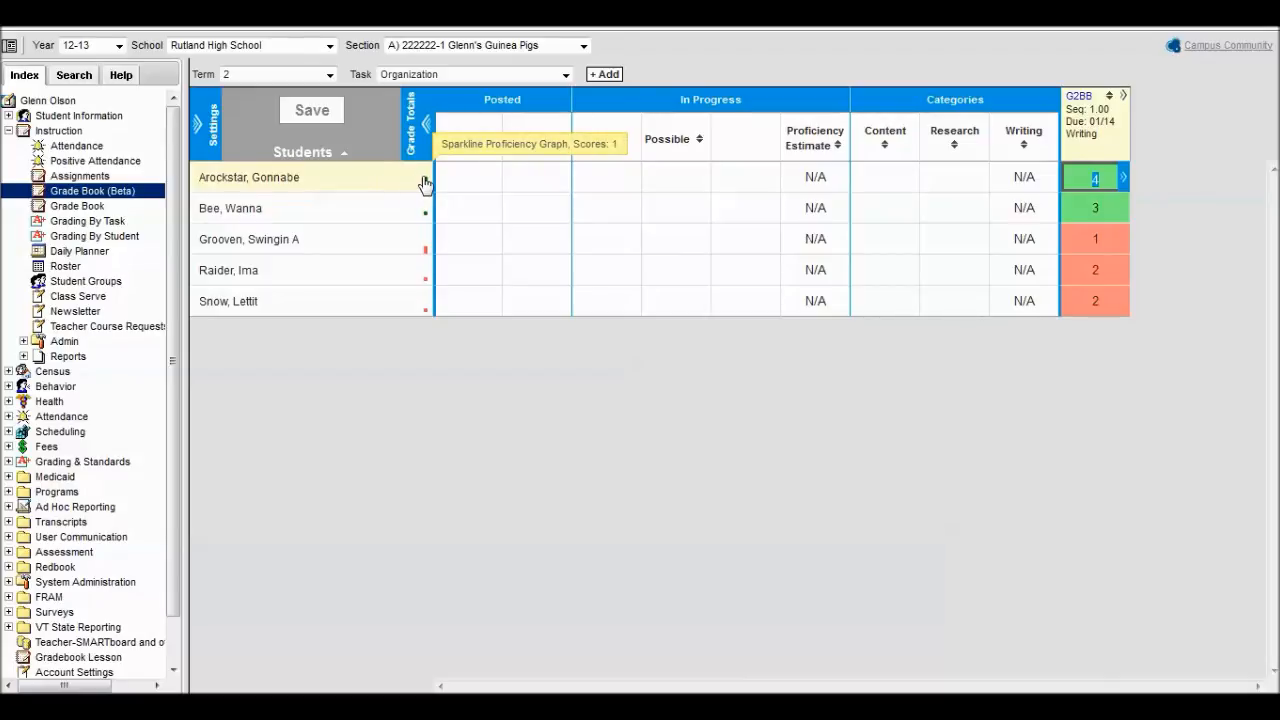
left_click(404, 183)
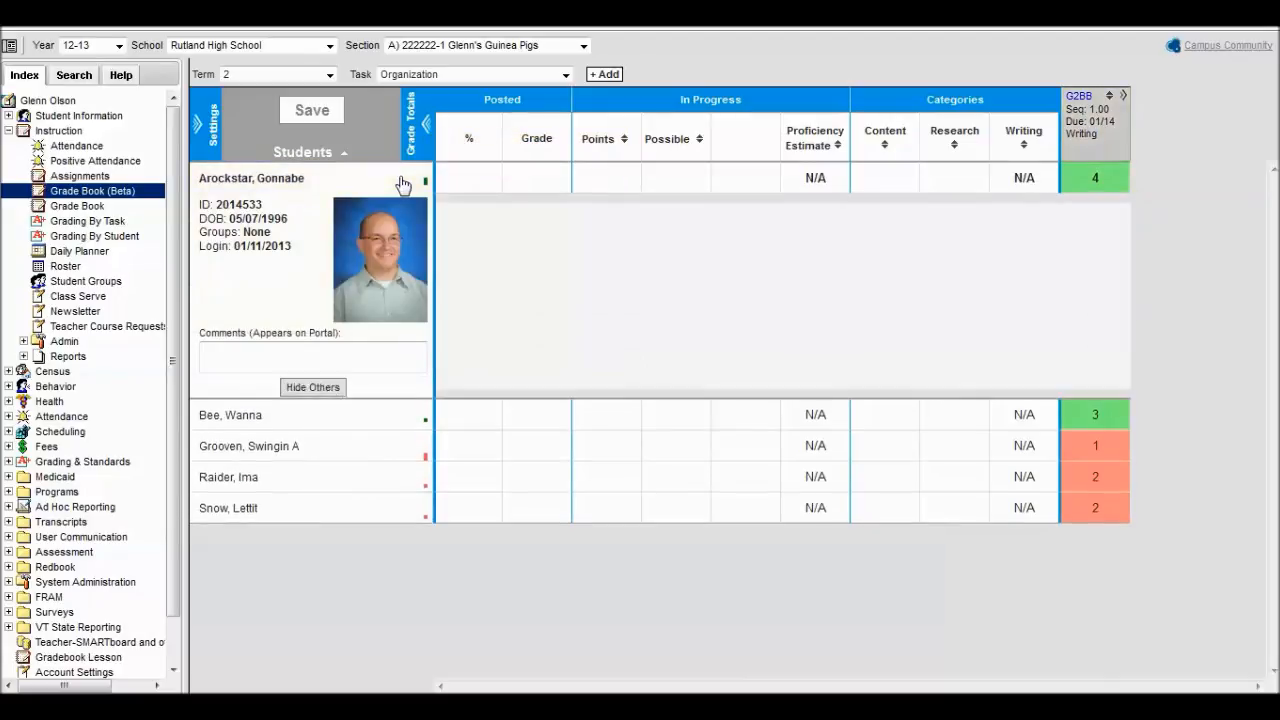
mouse_move(427, 190)
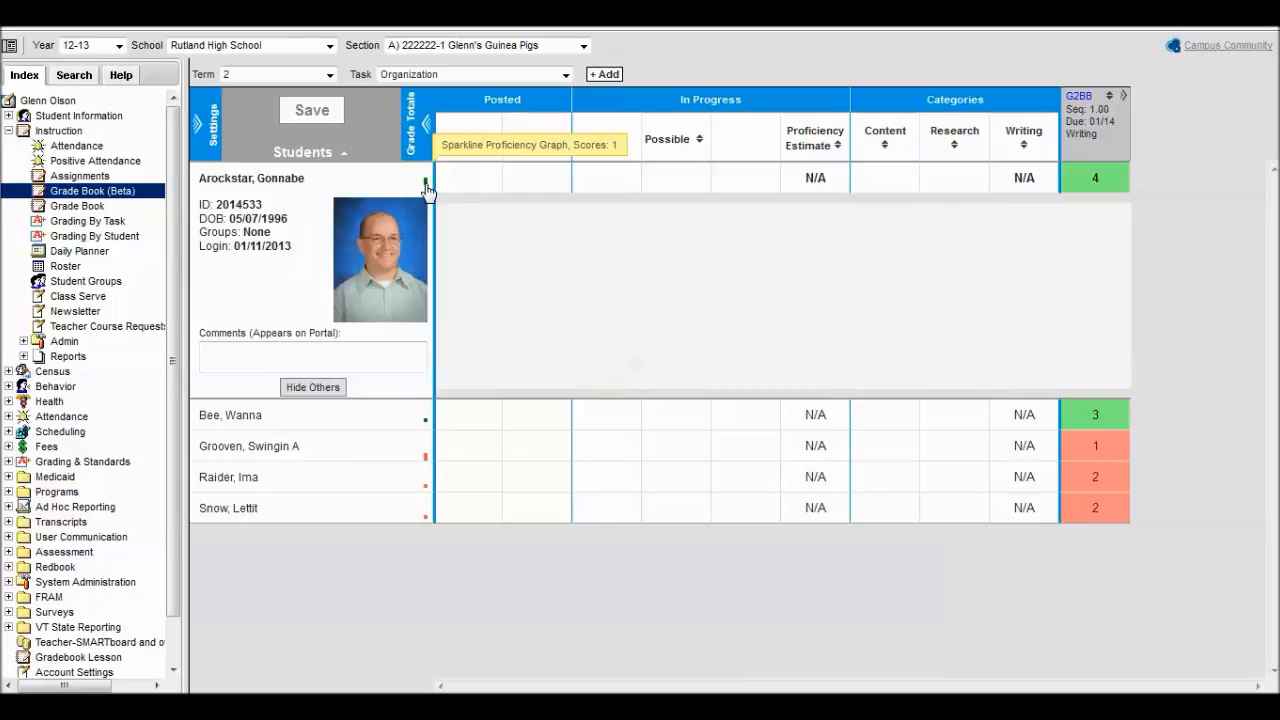
mouse_move(421, 421)
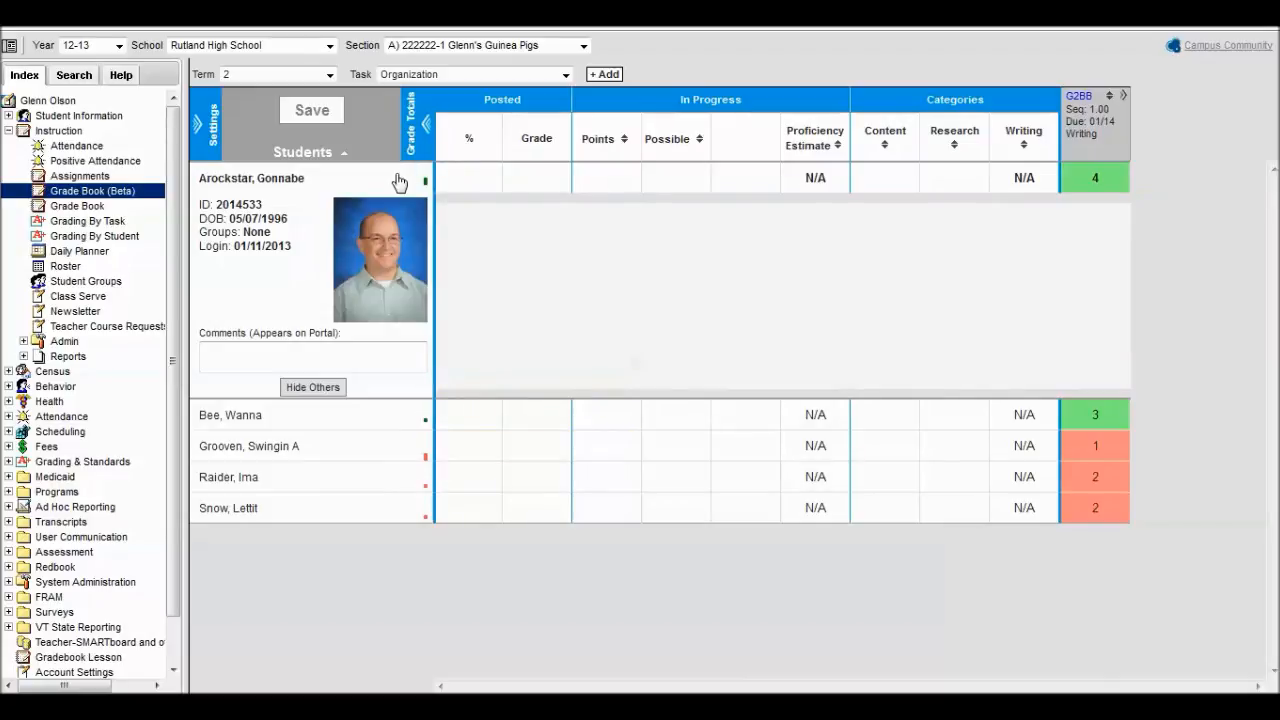
mouse_move(816, 178)
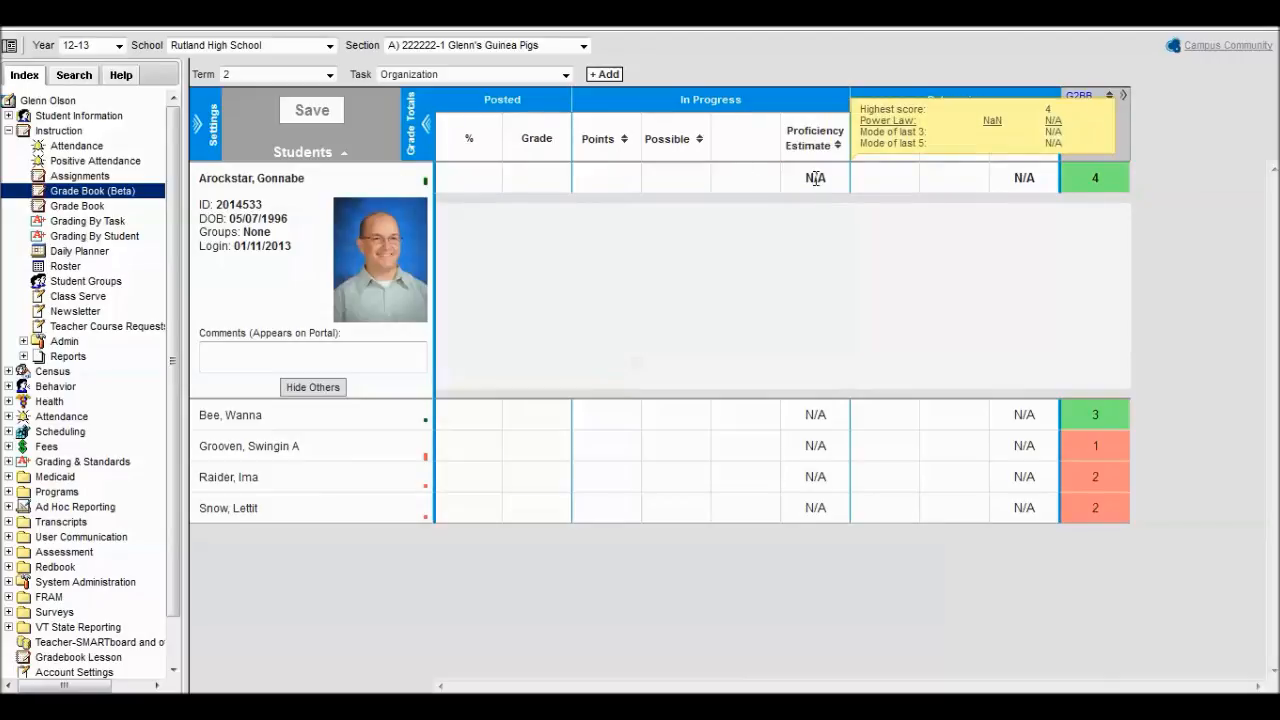
mouse_move(1018, 175)
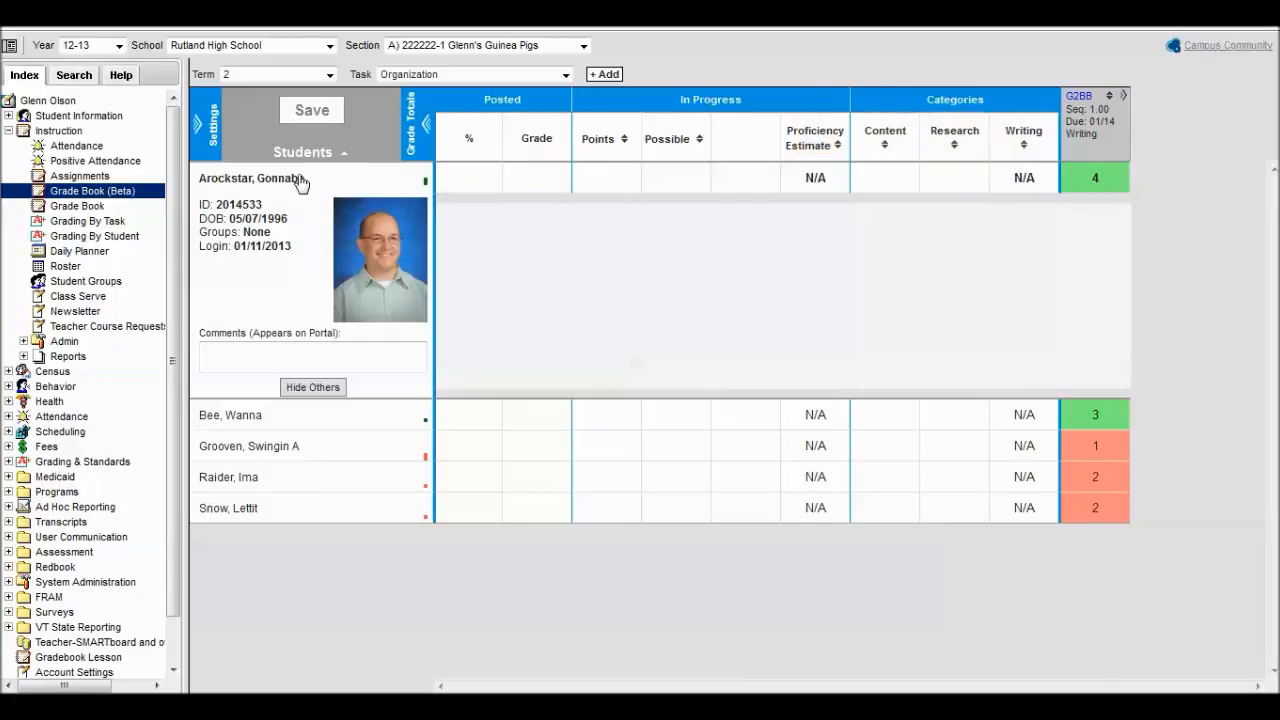
- Collapse the first student's details and sort the student list by name in descending order
left_click(345, 156)
left_click(345, 158)
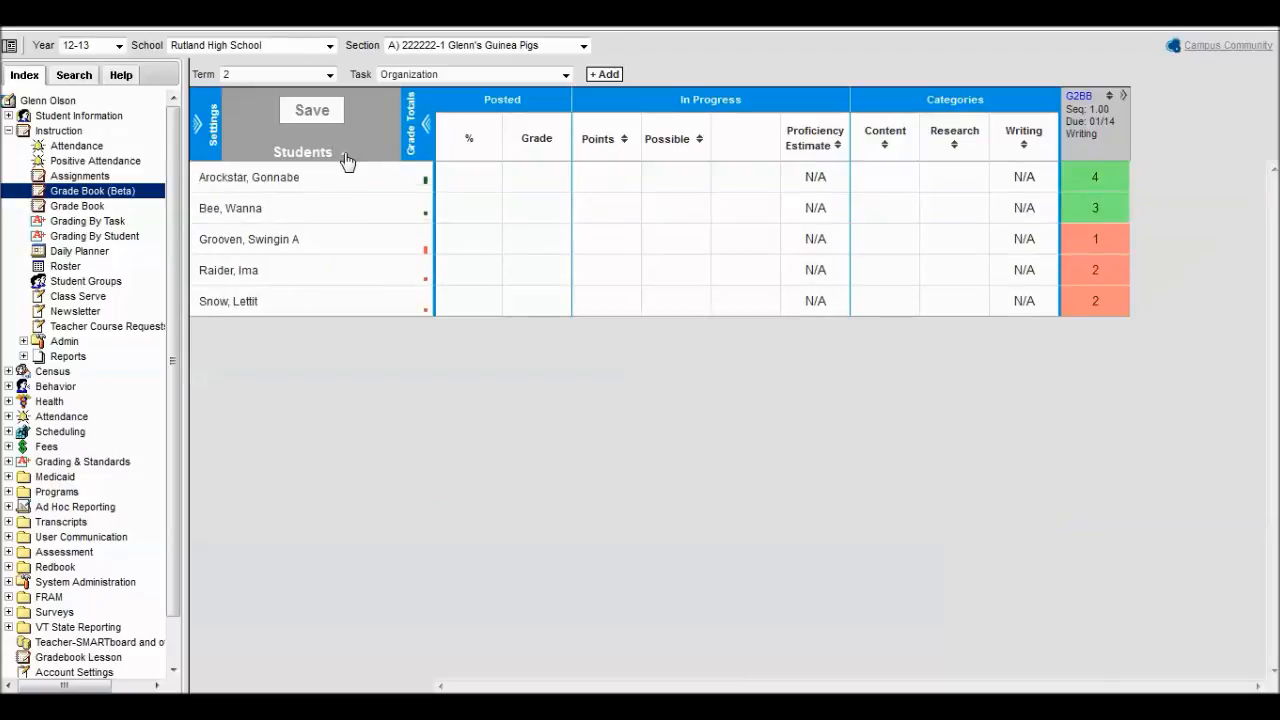
left_click(345, 158)
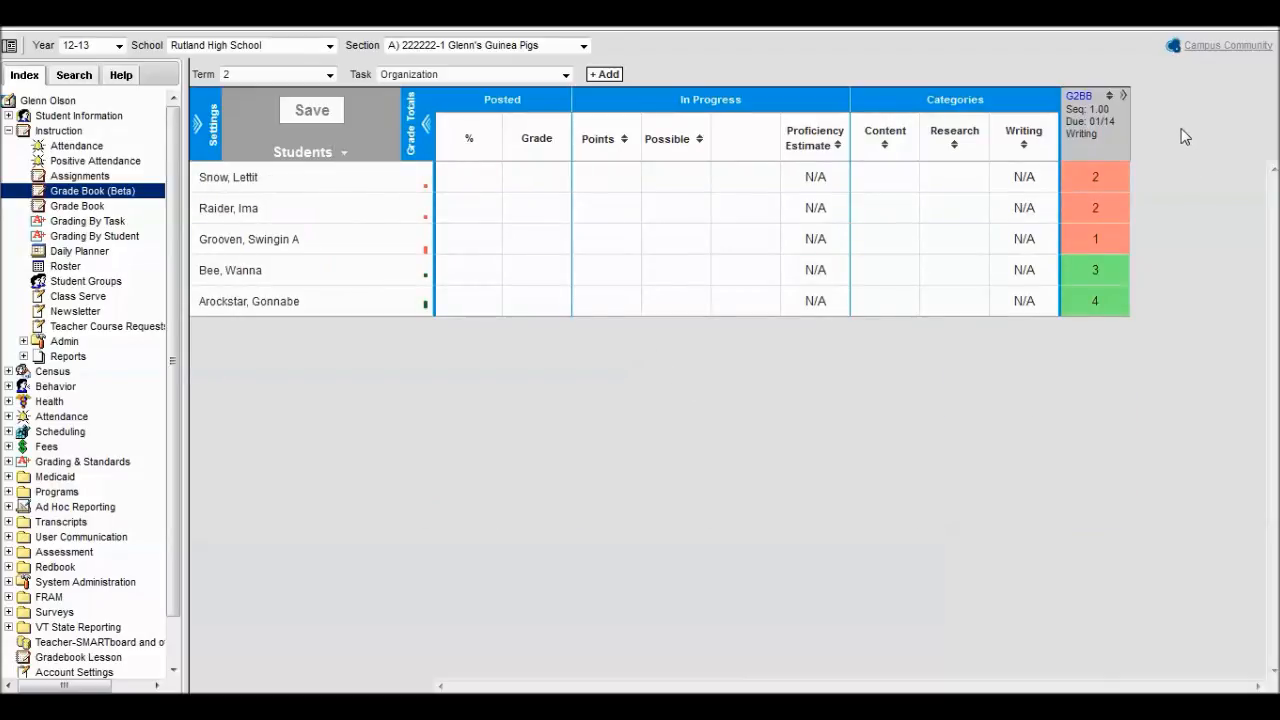
- Expand the G2BB assignment column, view the Fill Scores/Comments options without filling anything, and collapse the column
left_click(1123, 95)
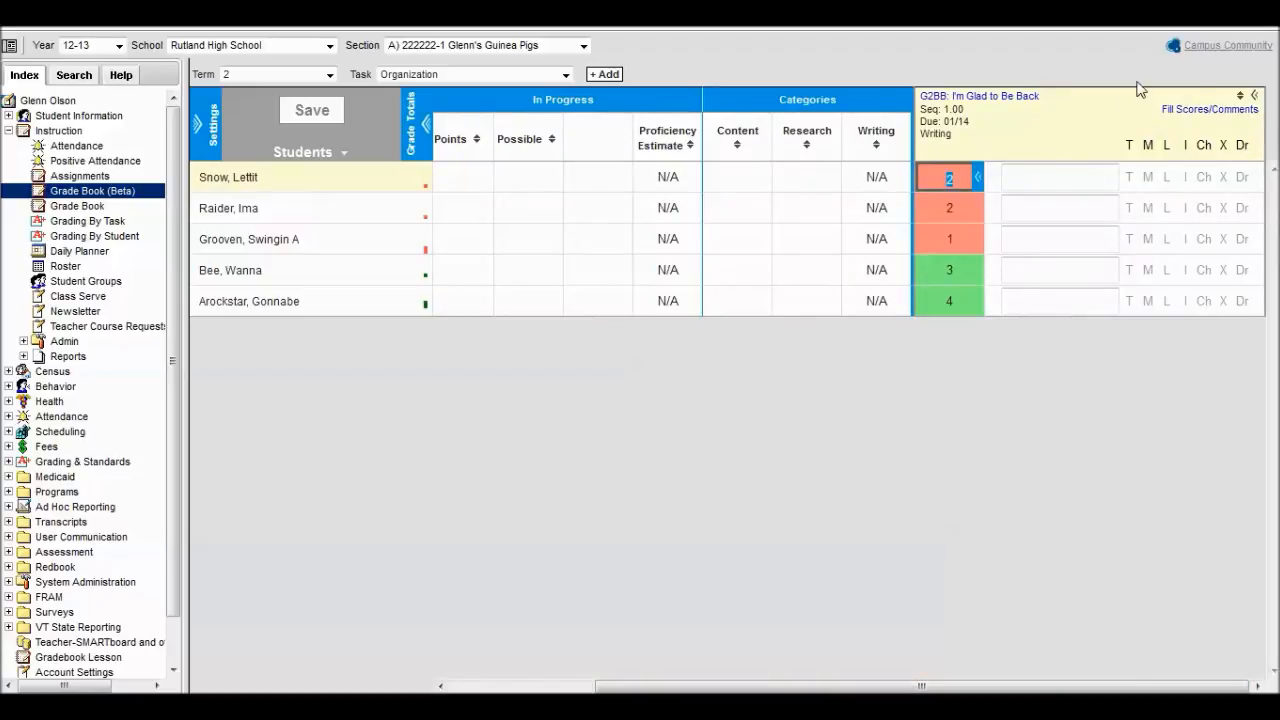
left_click(1205, 109)
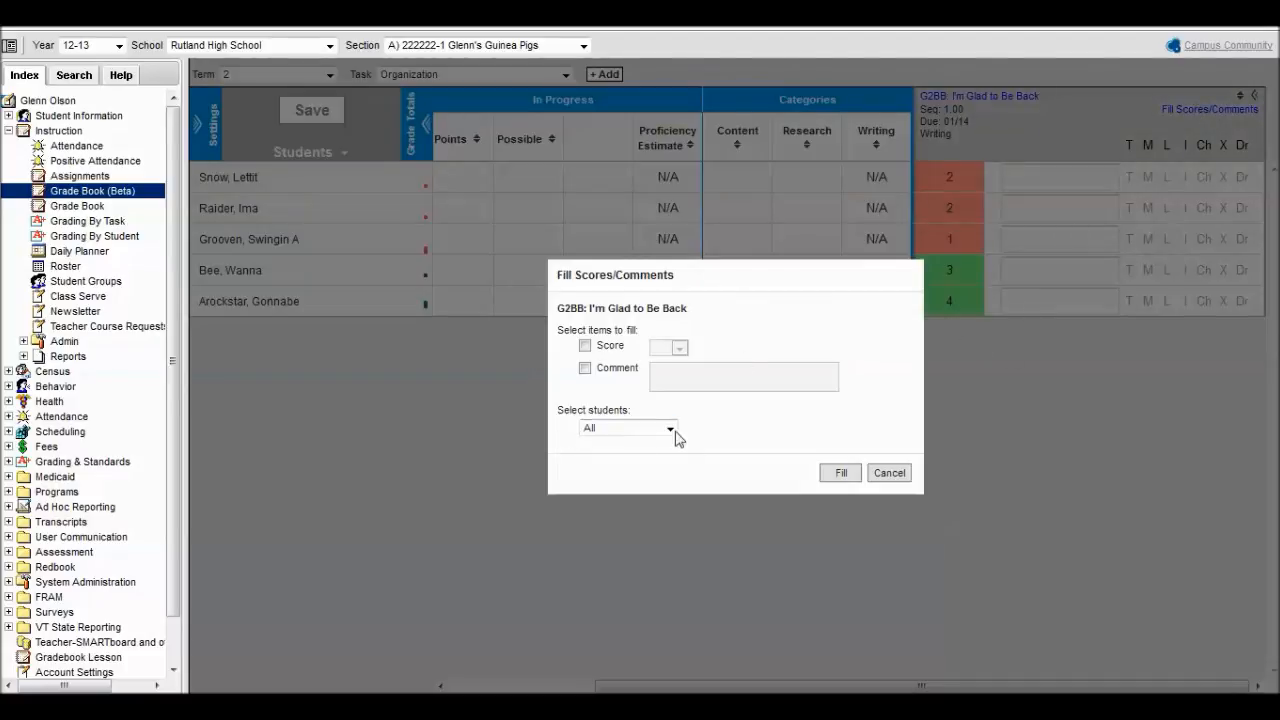
left_click(893, 470)
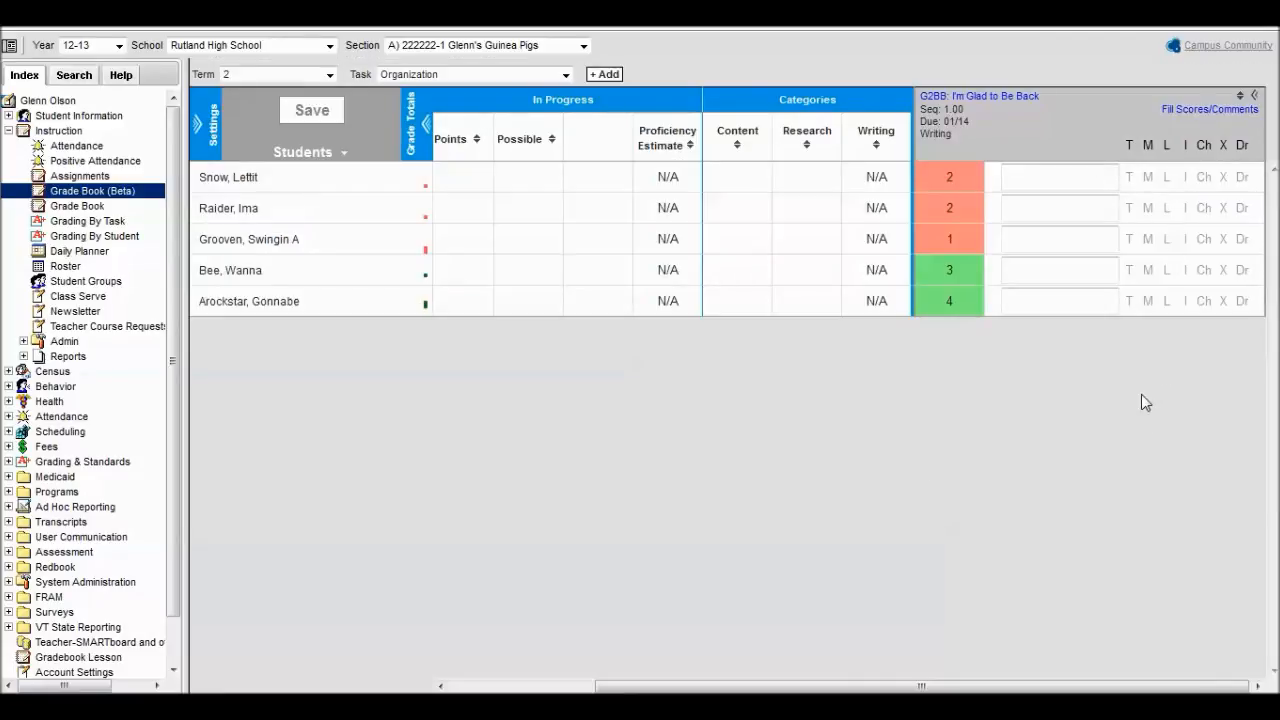
left_click(1253, 95)
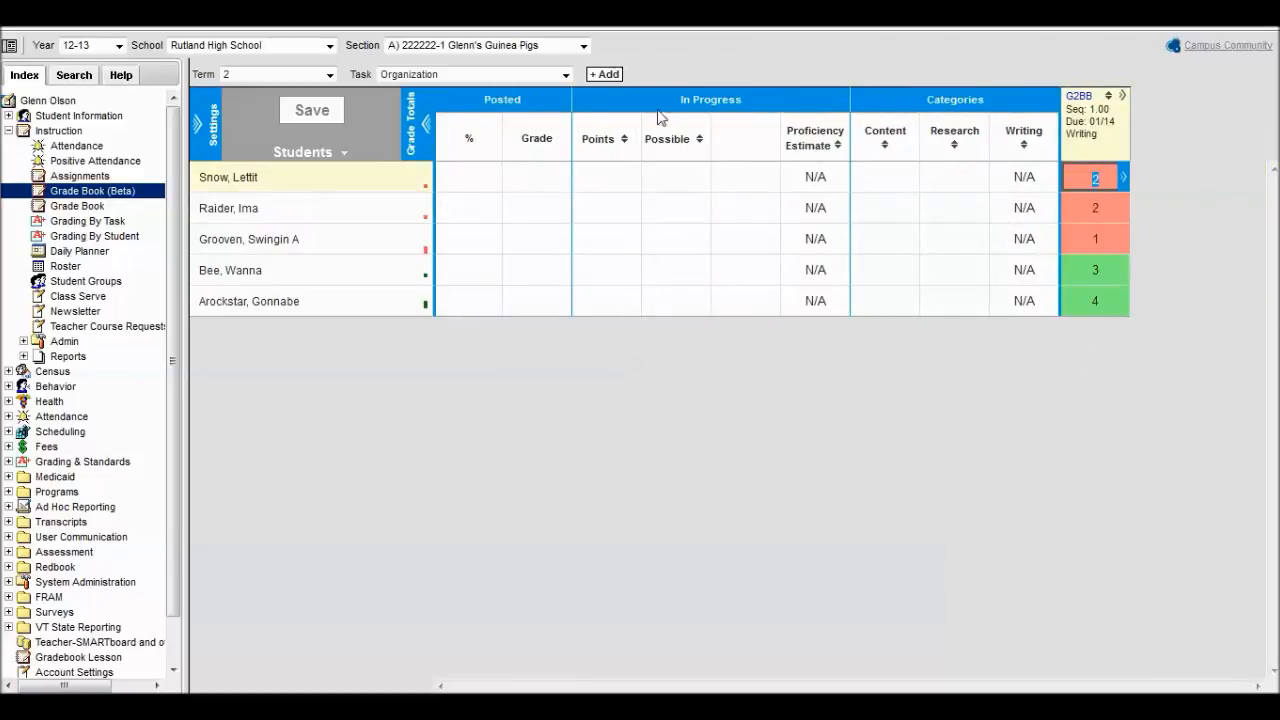
- Start a new scored assignment named "Essay 2" with the abbreviation E2
left_click(600, 74)
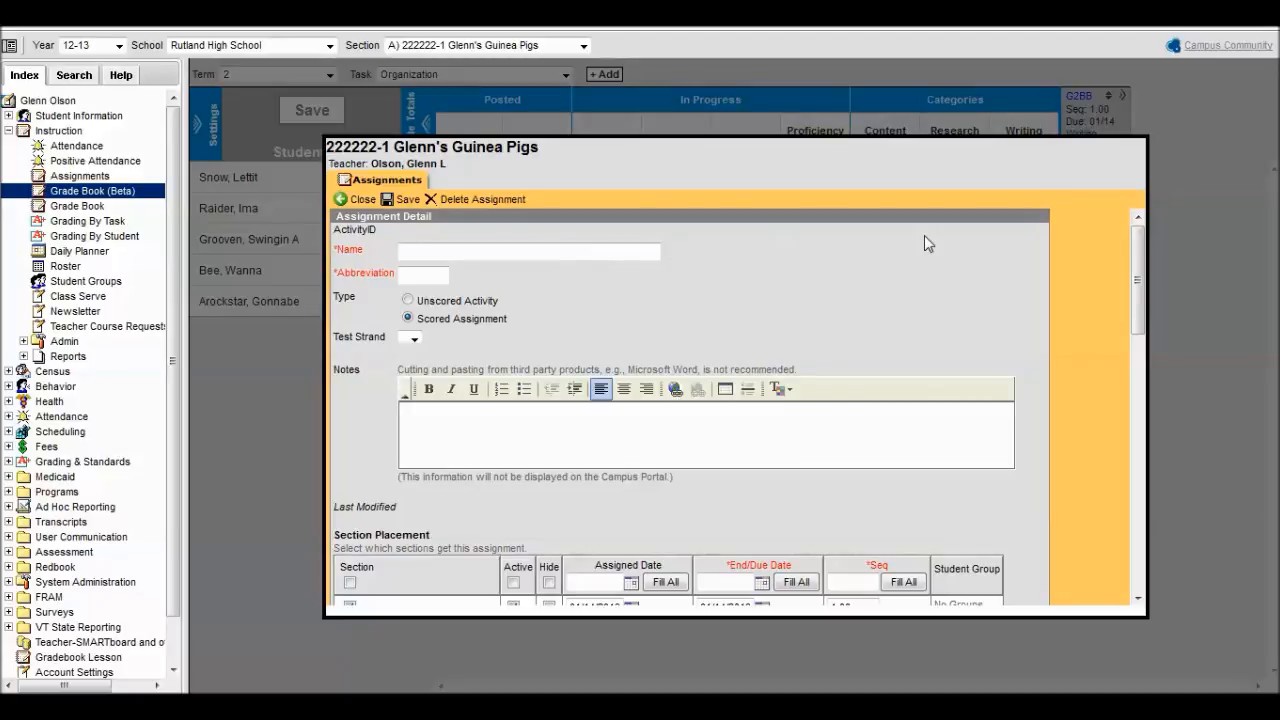
type("Essay")
key("Tab")
- Align the assignment with the Grammar, Usage, Mechanics and the Organization standards, then save it
scroll(930, 250, "down", 5)
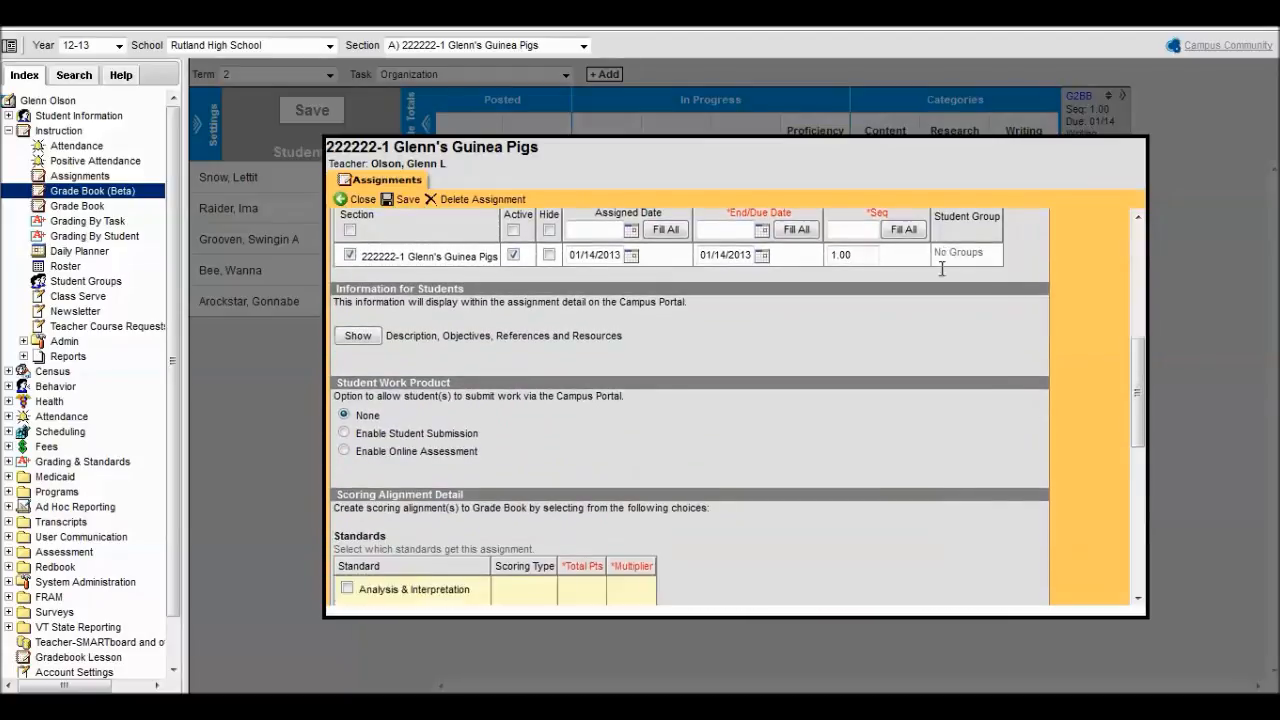
scroll(941, 268, "down", 5)
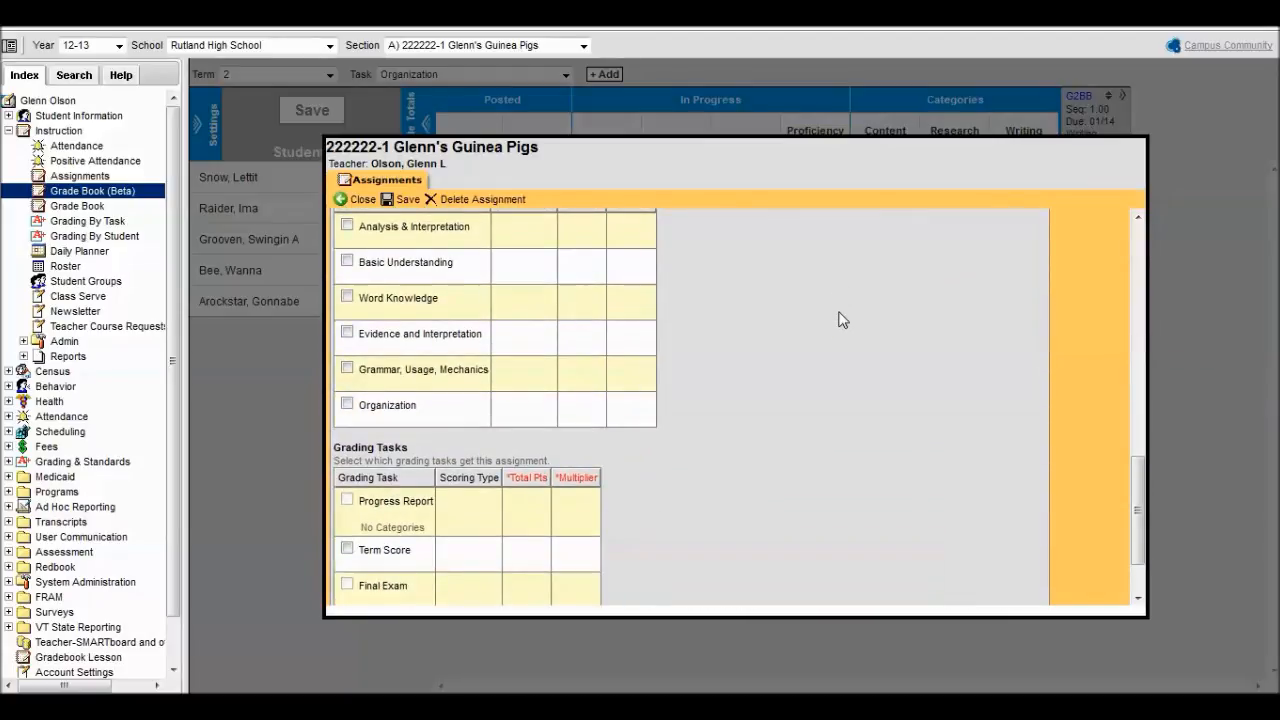
scroll(843, 320, "up", 8)
scroll(843, 325, "down", 4)
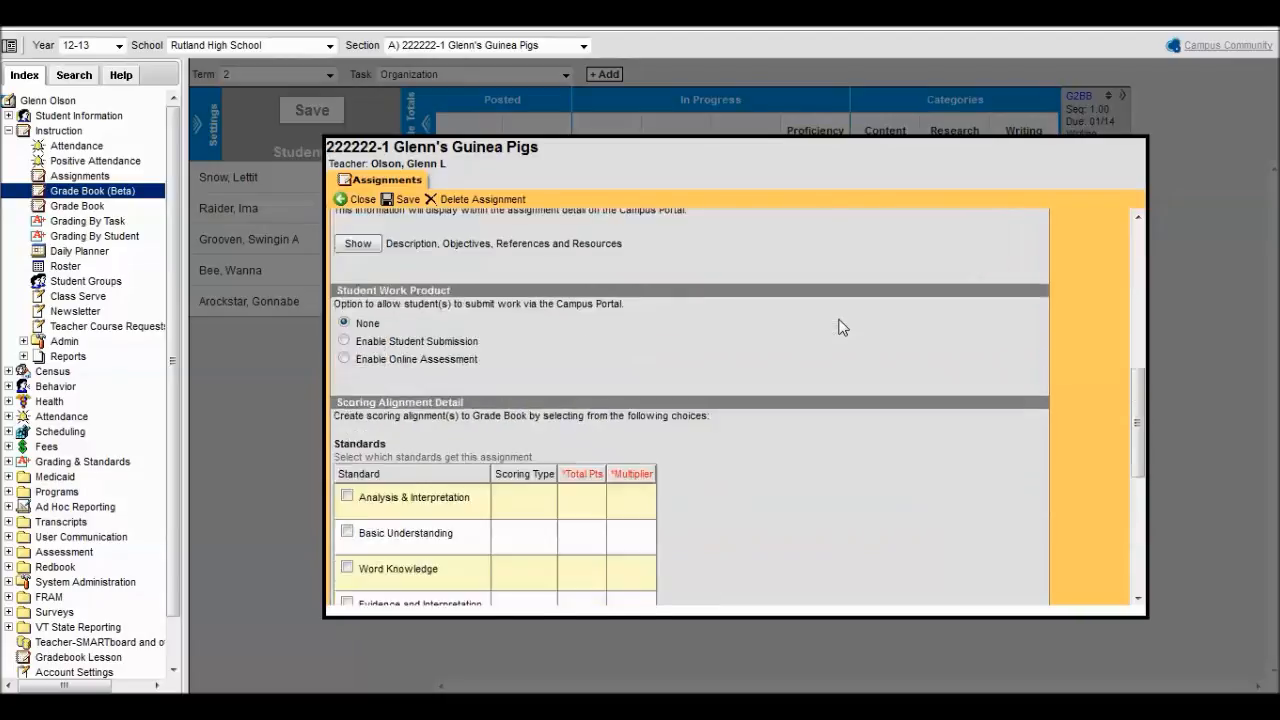
scroll(843, 327, "down", 4)
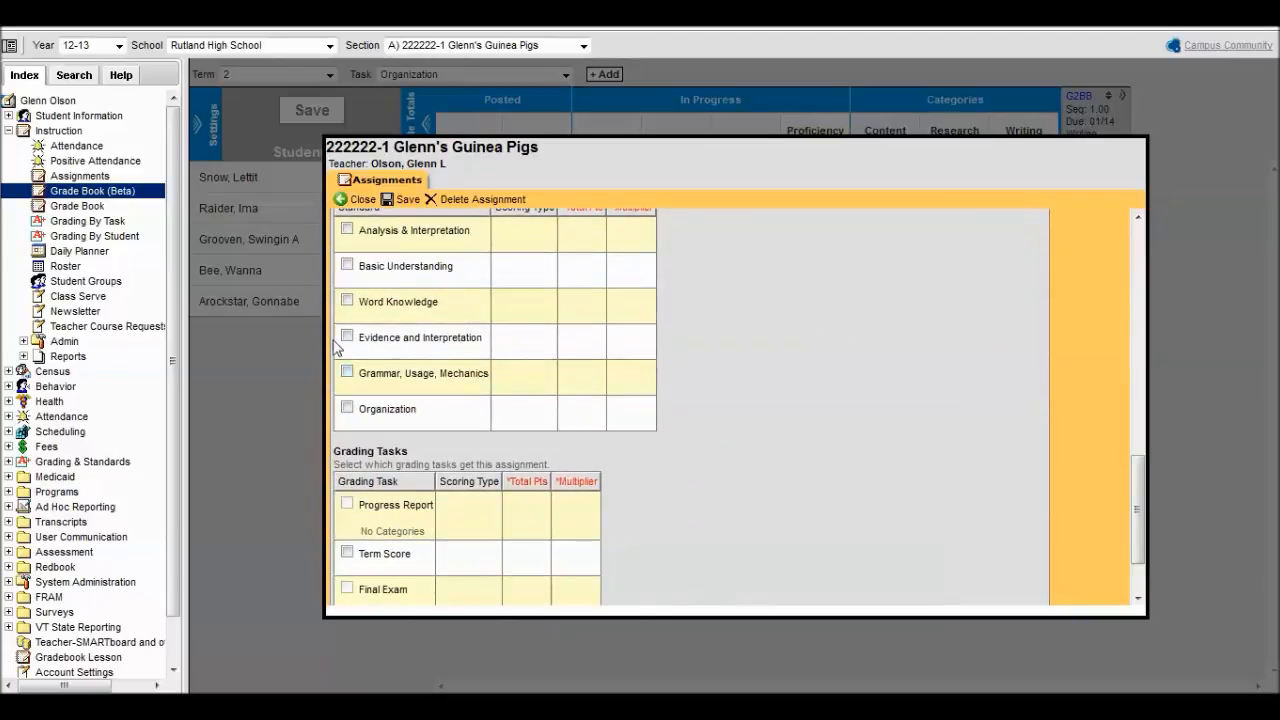
left_click(347, 372)
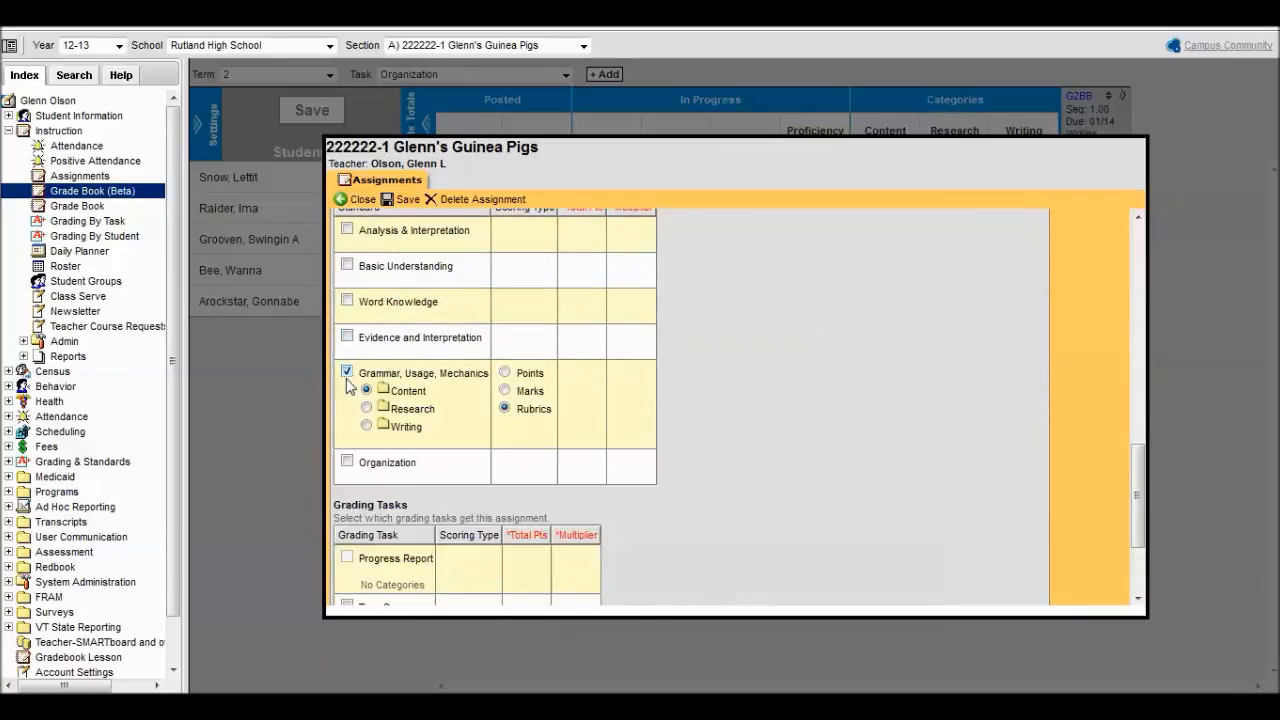
left_click(347, 462)
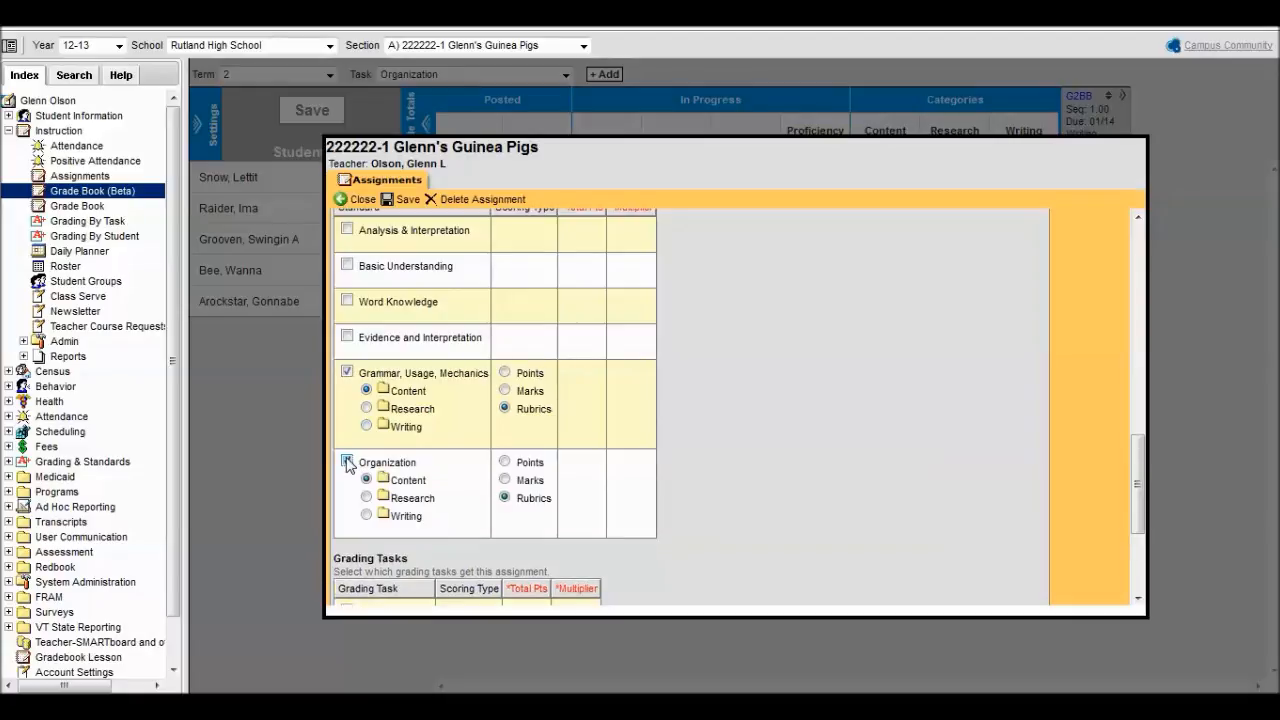
scroll(836, 278, "up", 10)
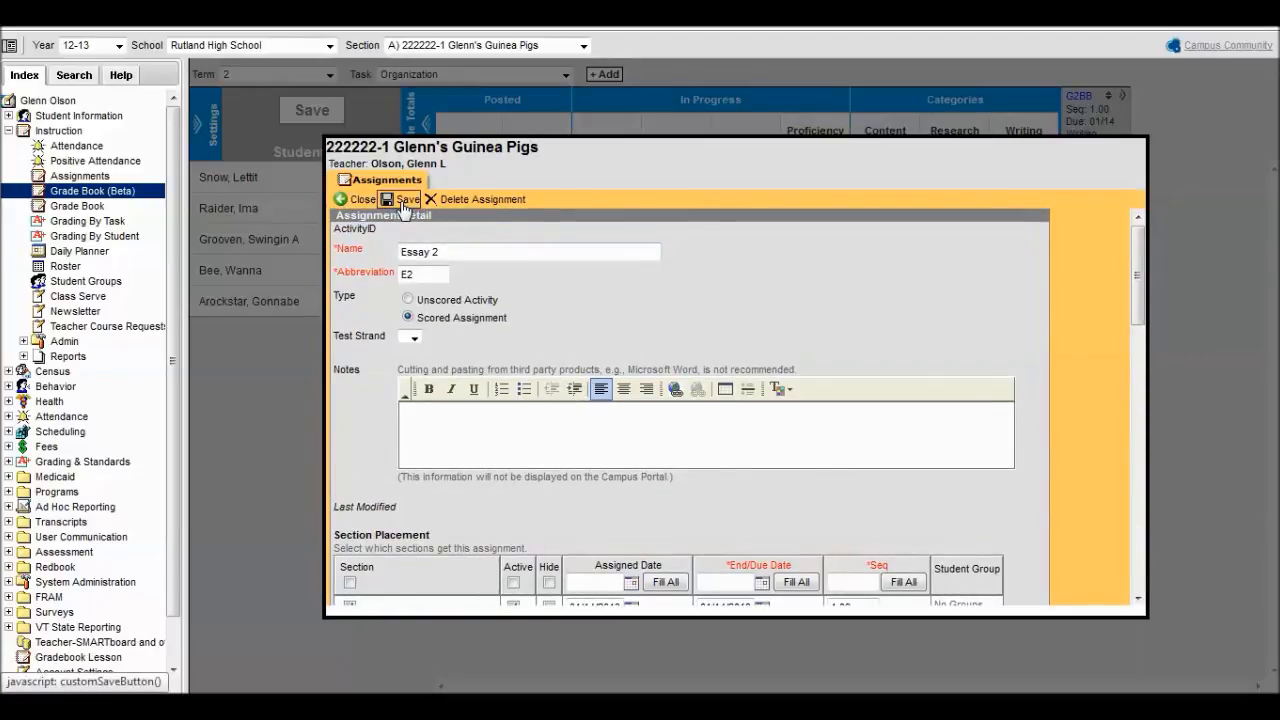
left_click(404, 200)
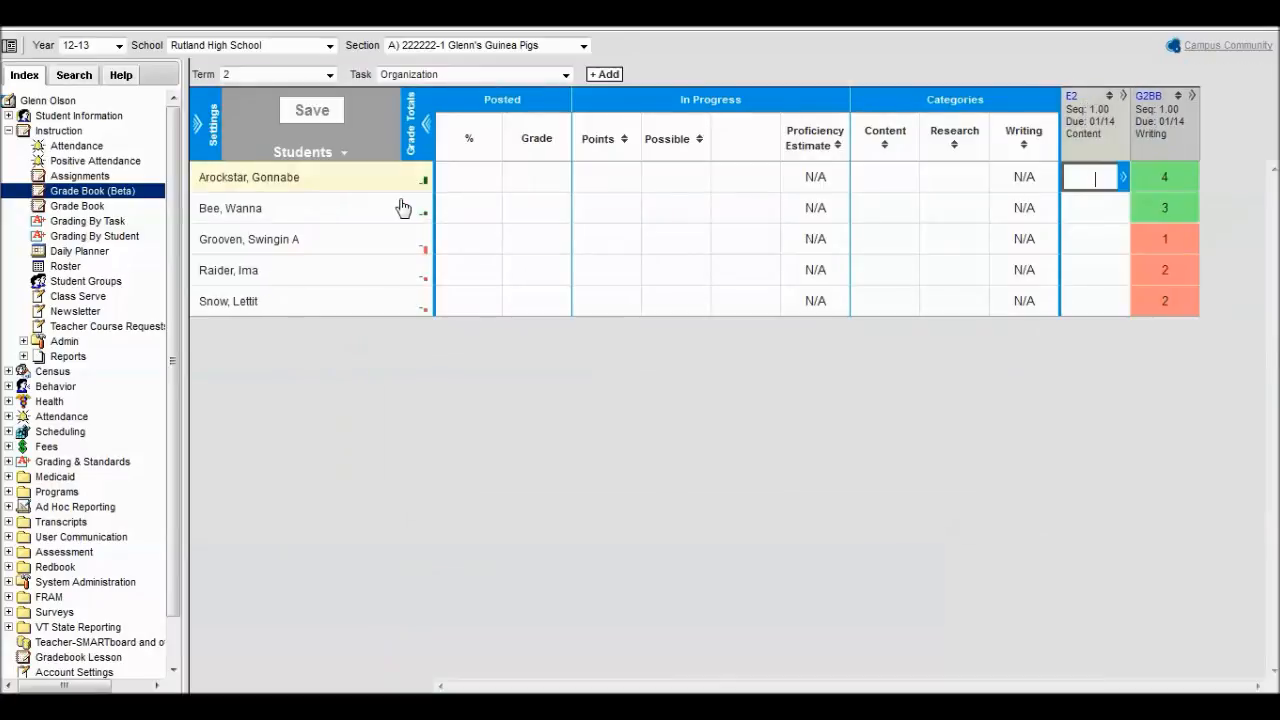
- Expand the E2 assignment column and fill a score of 3 for all students
left_click(1123, 96)
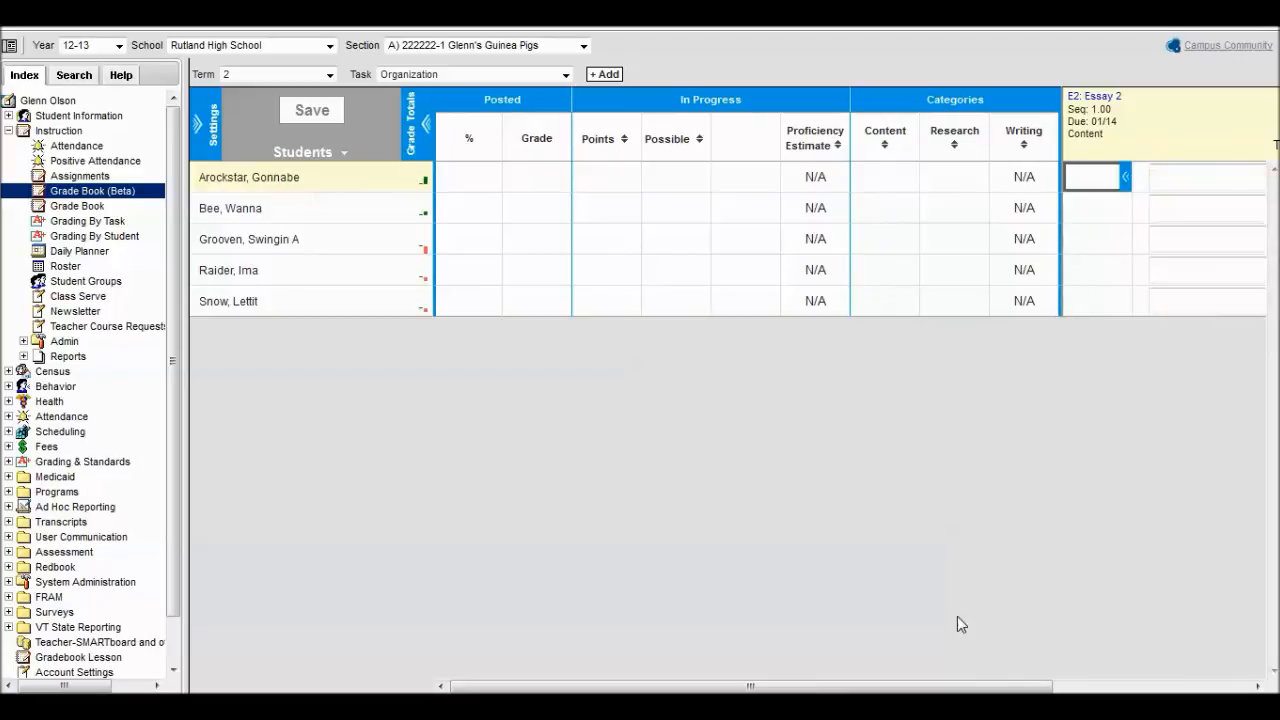
left_click_drag(985, 686, 1225, 651)
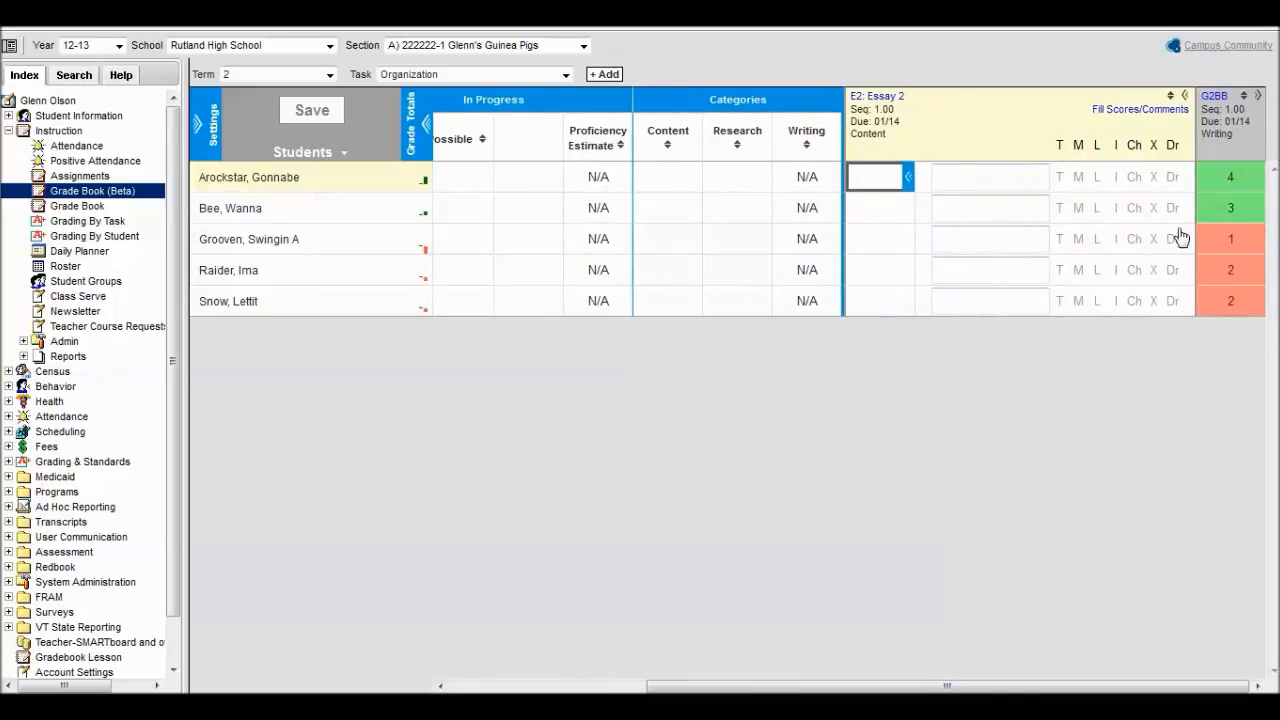
left_click(1126, 110)
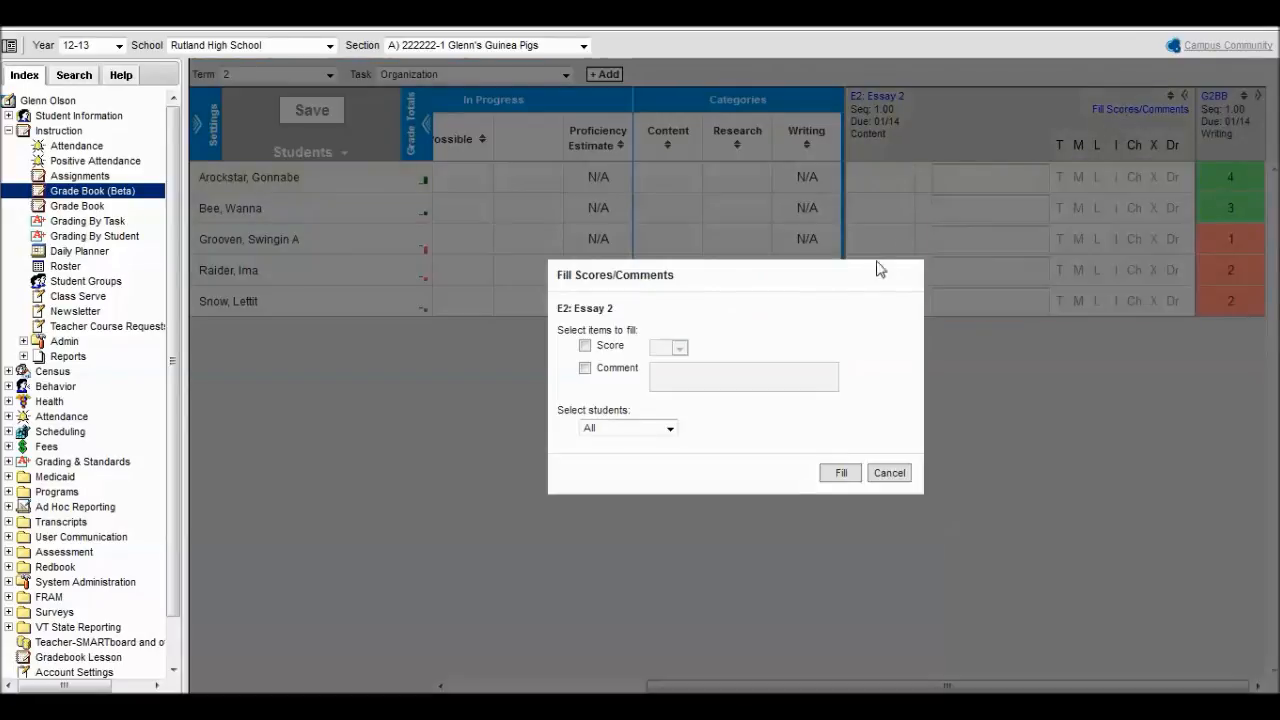
left_click(585, 345)
left_click(666, 349)
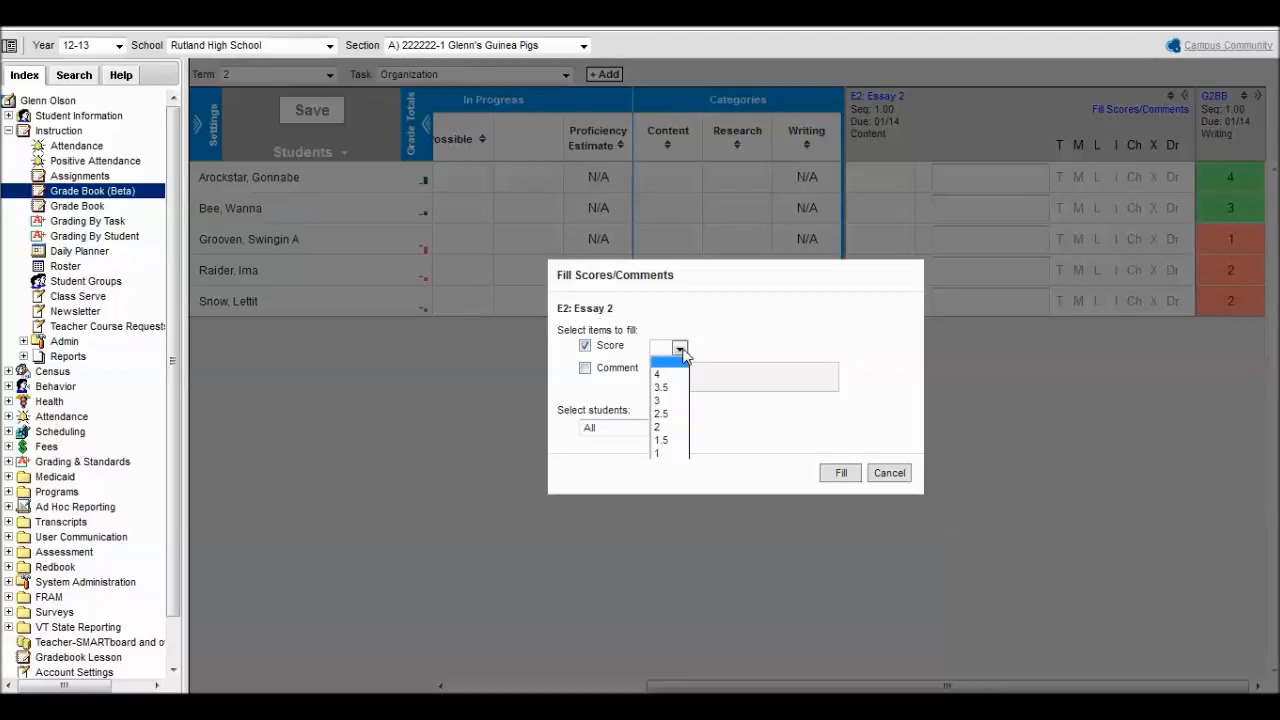
left_click(663, 401)
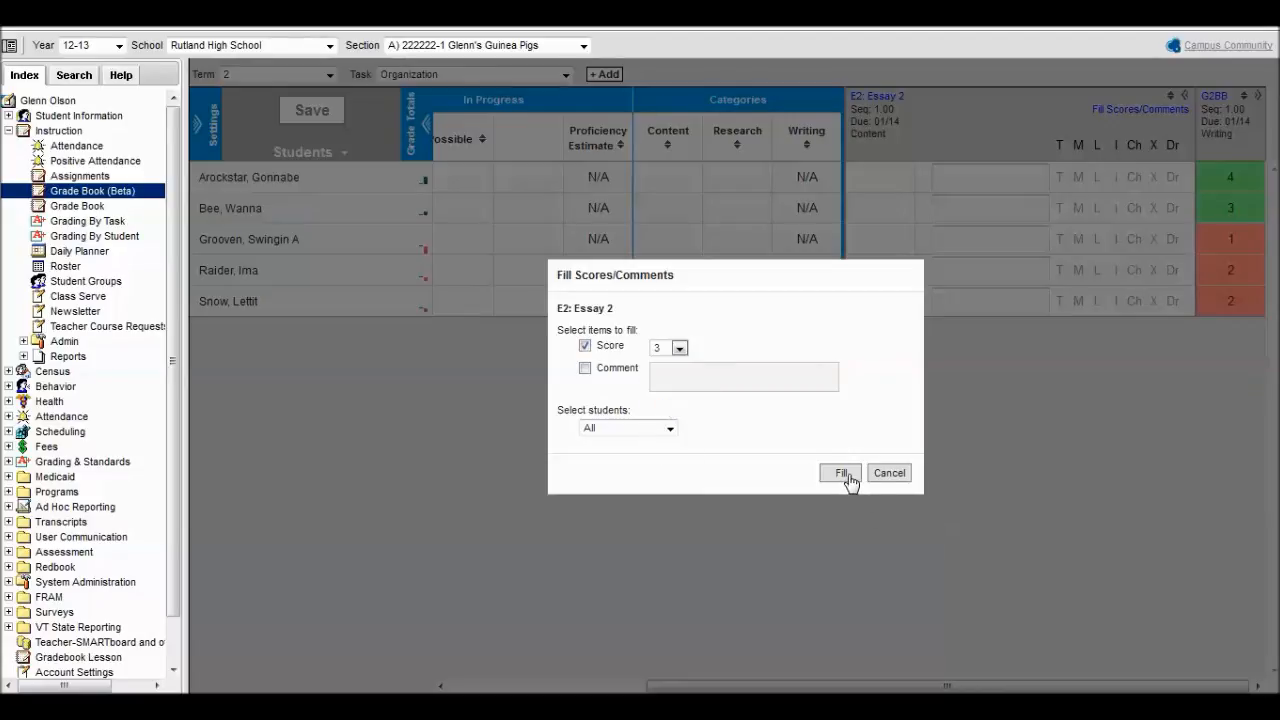
left_click(846, 474)
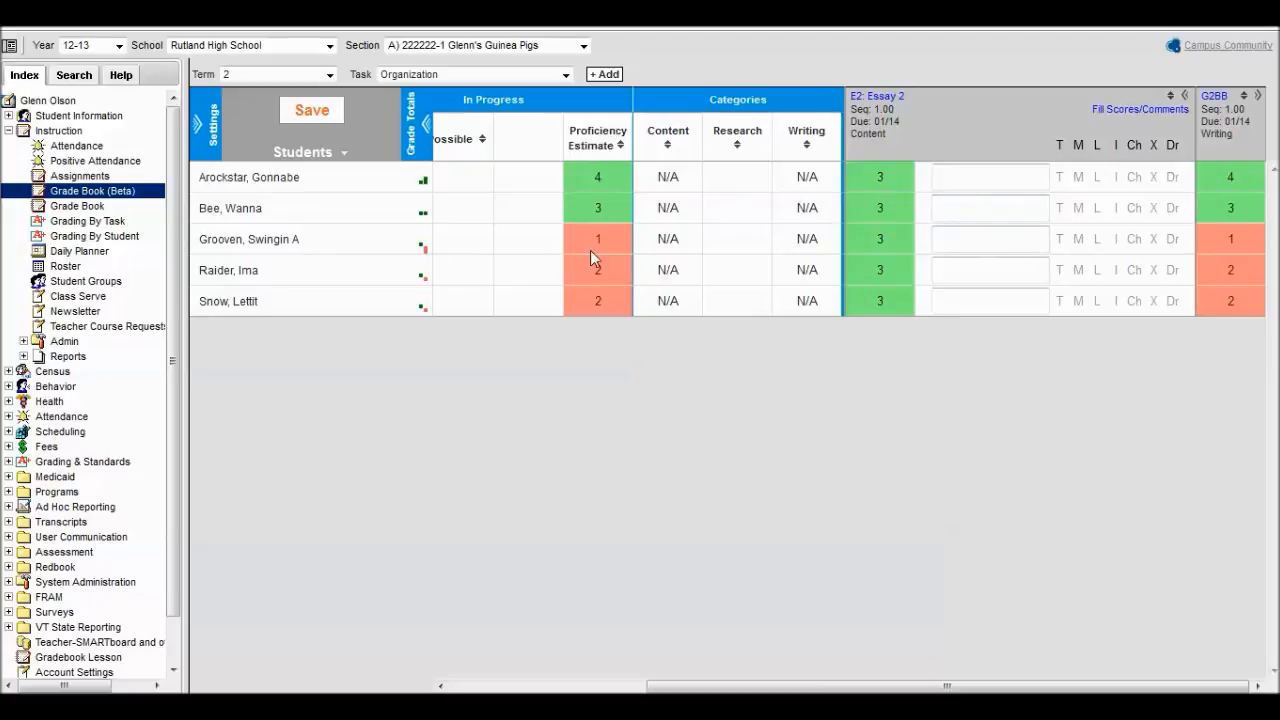
- Check the students' proficiency estimates and save the grade book
mouse_move(585, 288)
mouse_move(599, 183)
mouse_move(905, 100)
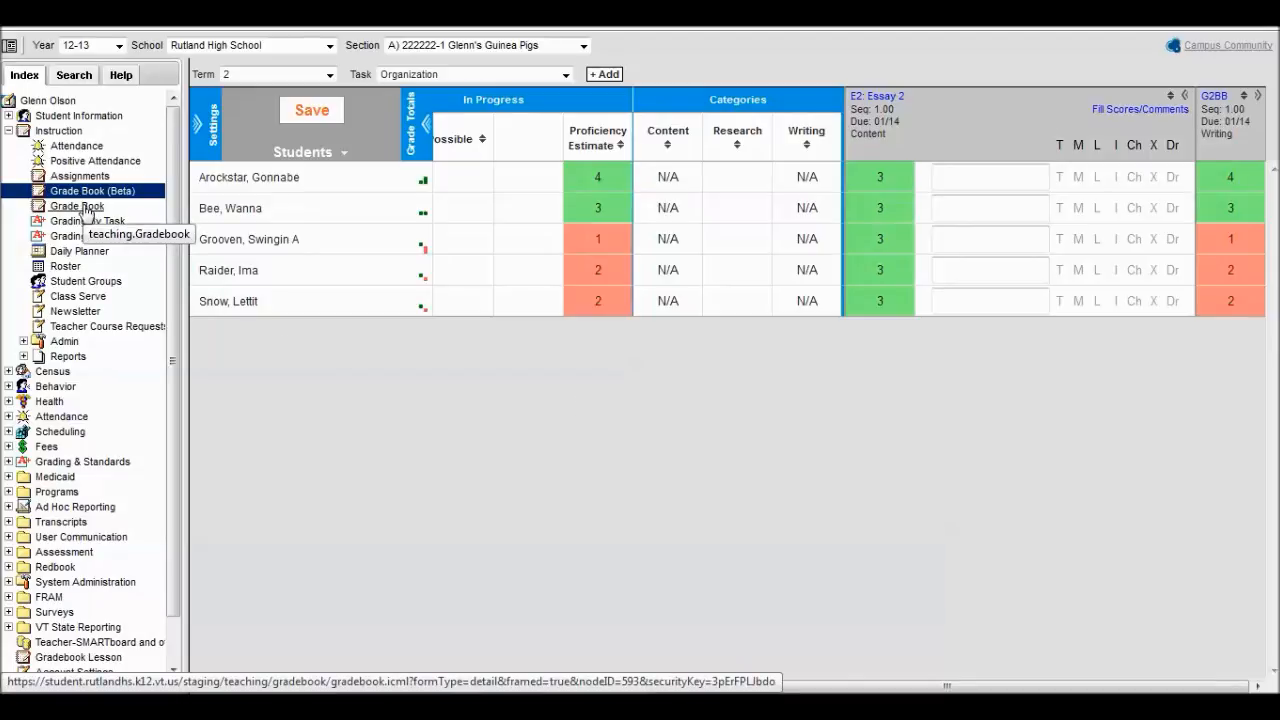
left_click(301, 111)
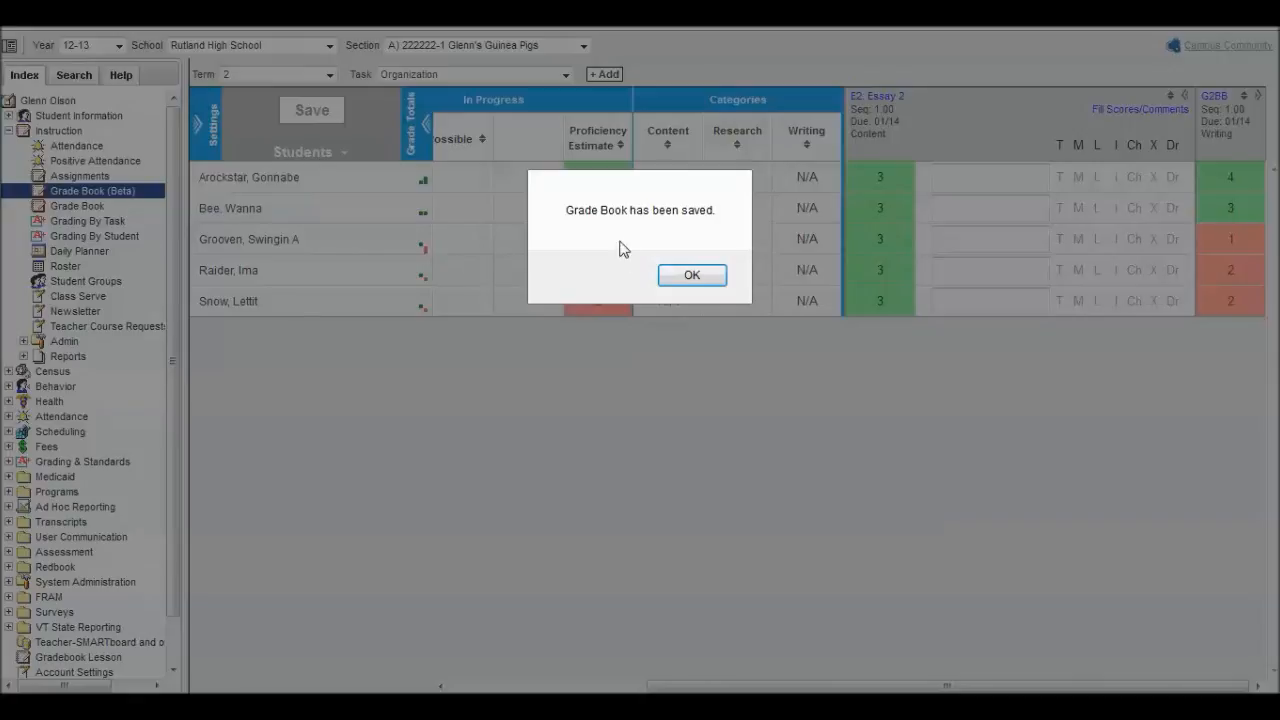
left_click(690, 278)
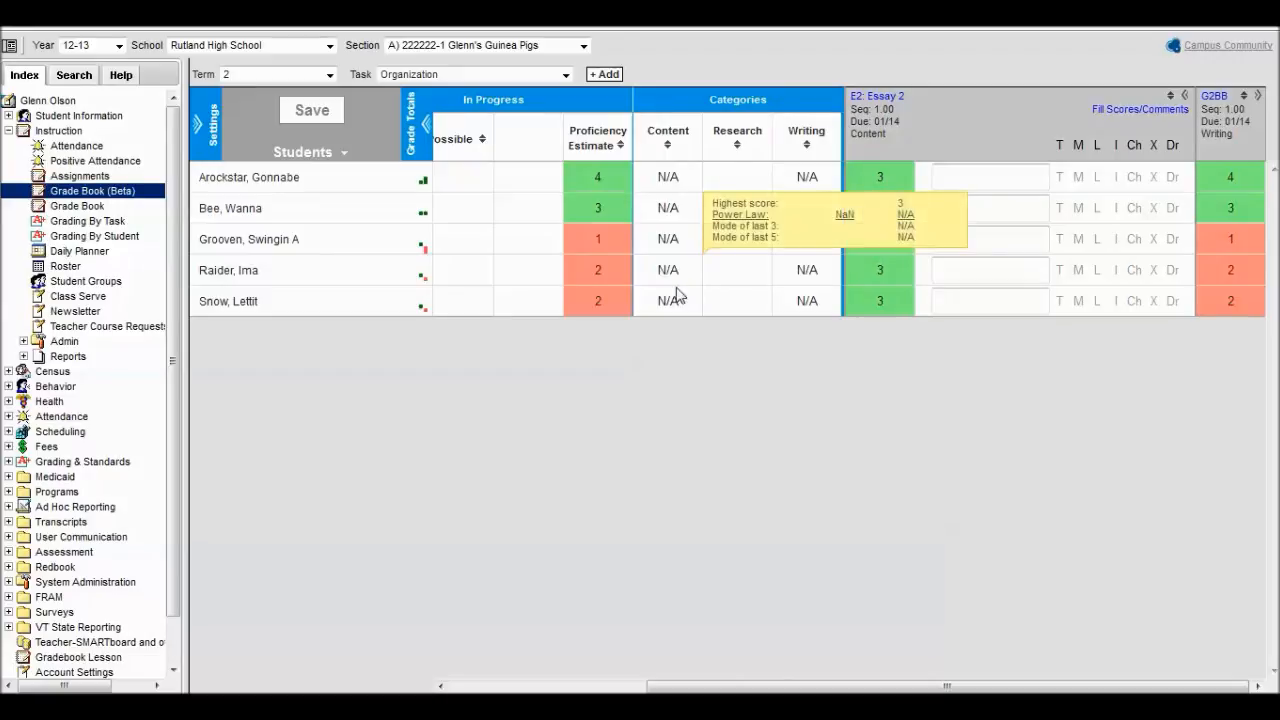
- Open the original, non-beta Grade Book and show the scores for the task 2 - Organization
left_click(69, 207)
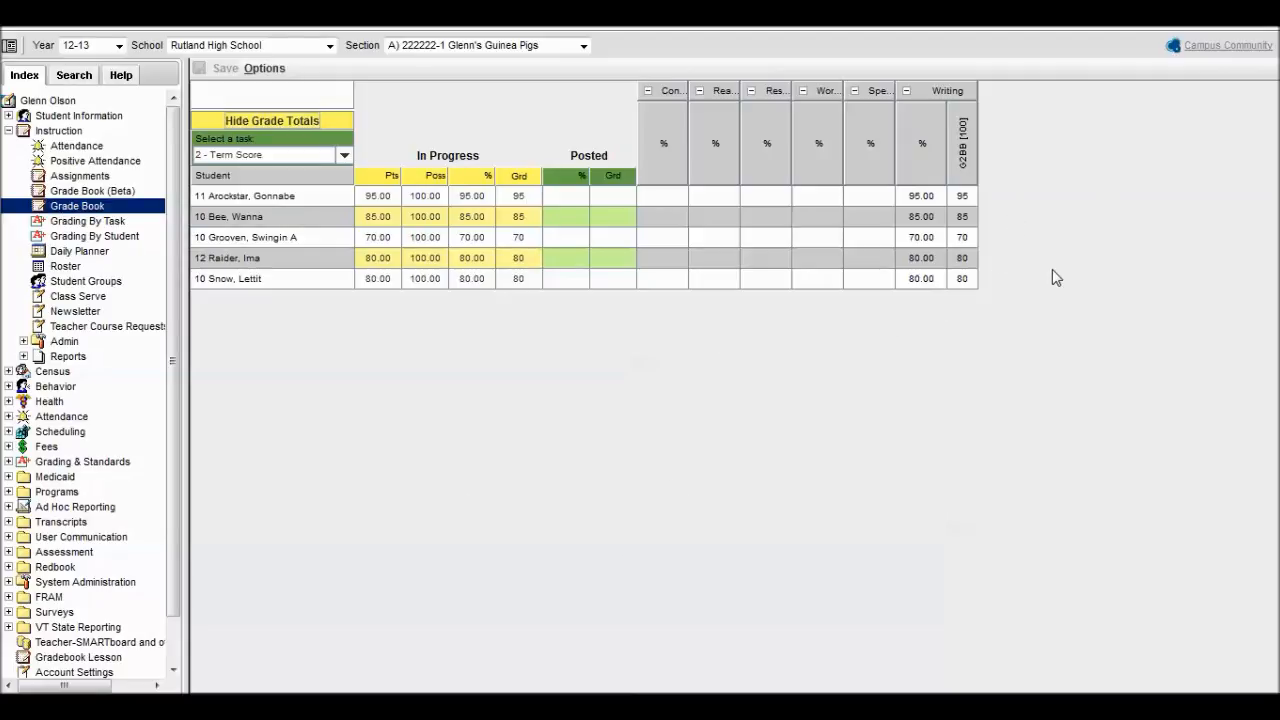
left_click(344, 156)
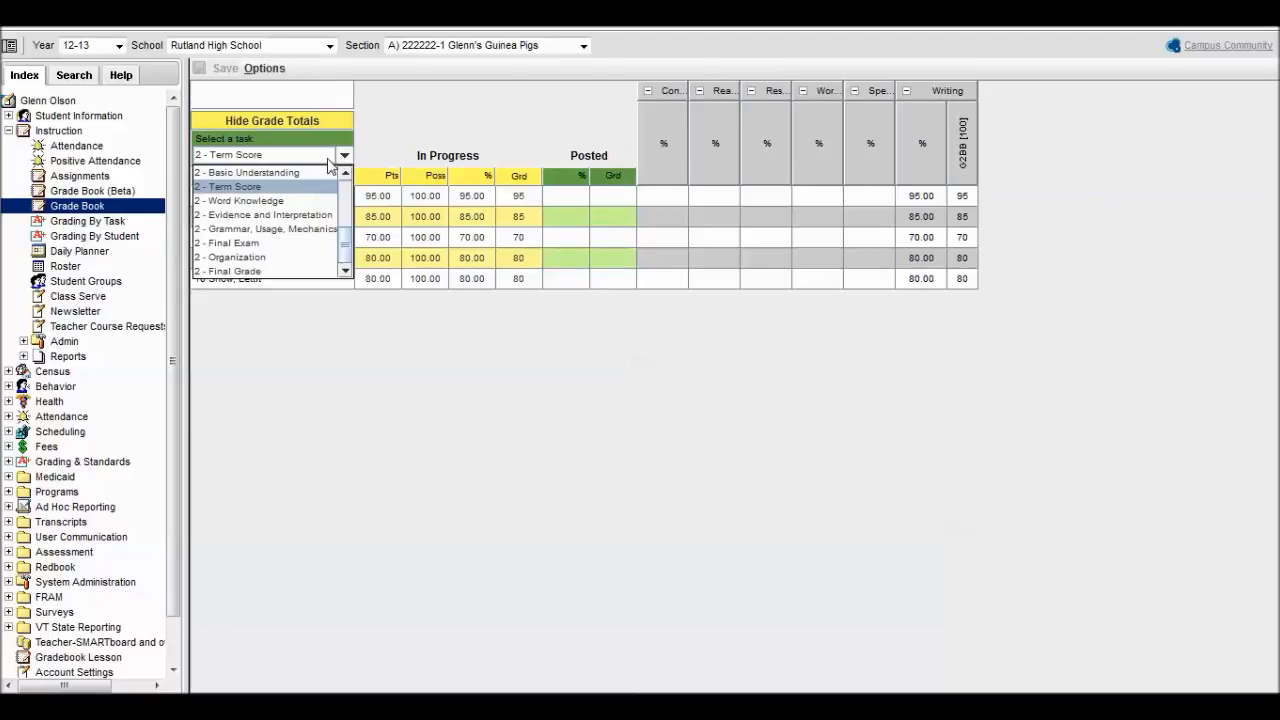
left_click(298, 251)
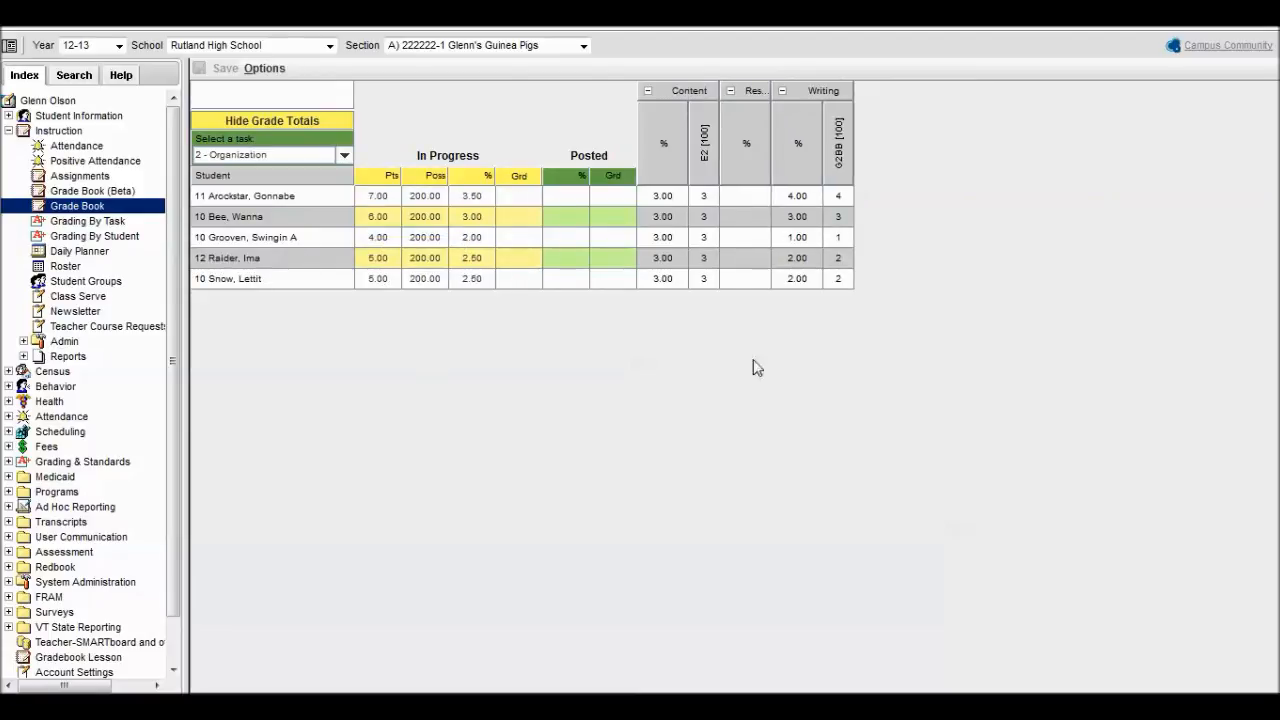